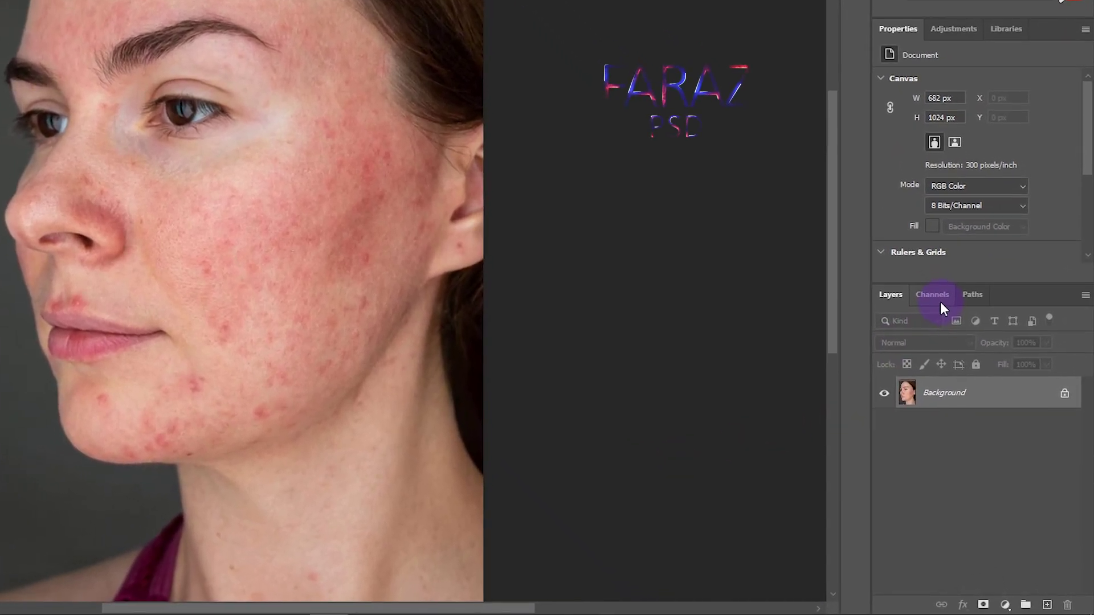
- In the Channels panel, duplicate the Blue channel to create Blue copy
{"action": "left_click", "coordinate": [975, 381]}
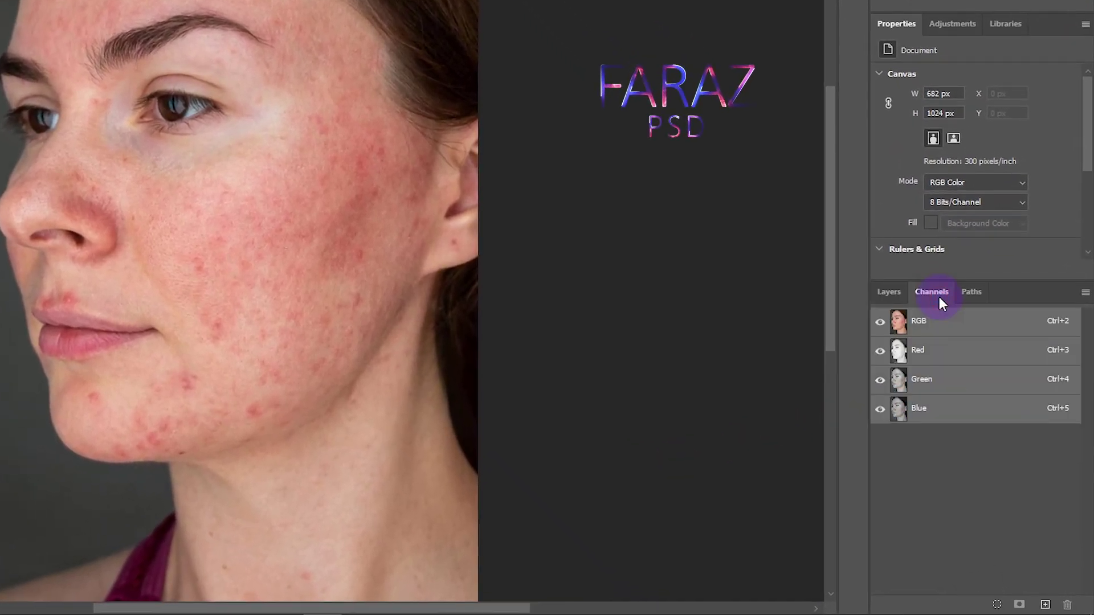
{"action": "left_click", "coordinate": [936, 413]}
{"action": "left_click_drag", "start_coordinate": [960, 414], "coordinate": [1049, 608]}
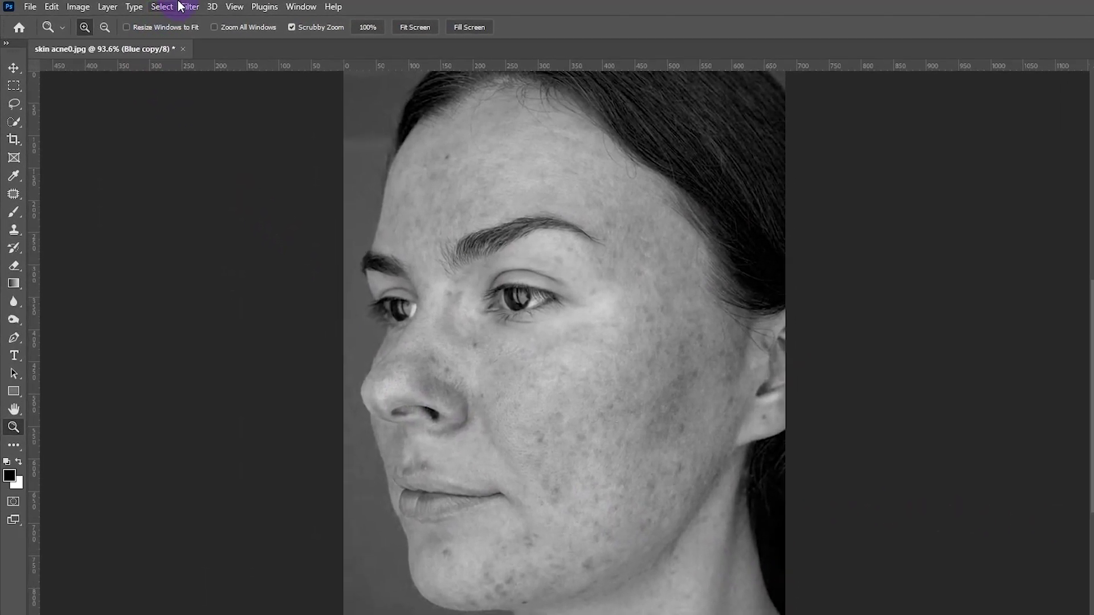
- Run Filter > Other > High Pass on Blue copy with a 35-pixel radius
{"action": "left_click", "coordinate": [156, 6]}
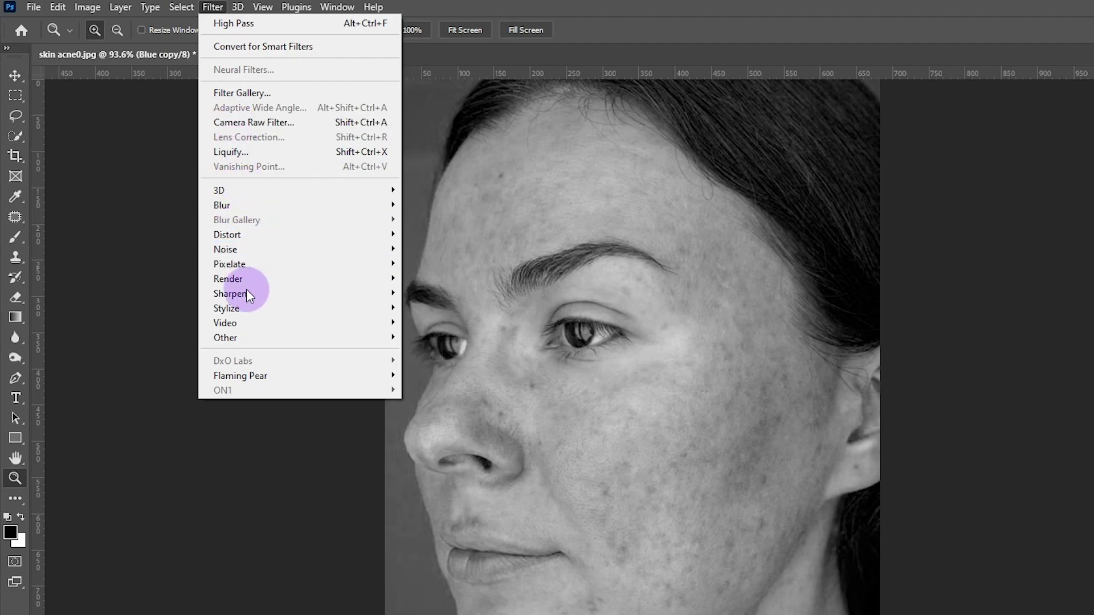
{"action": "mouse_move", "coordinate": [251, 337]}
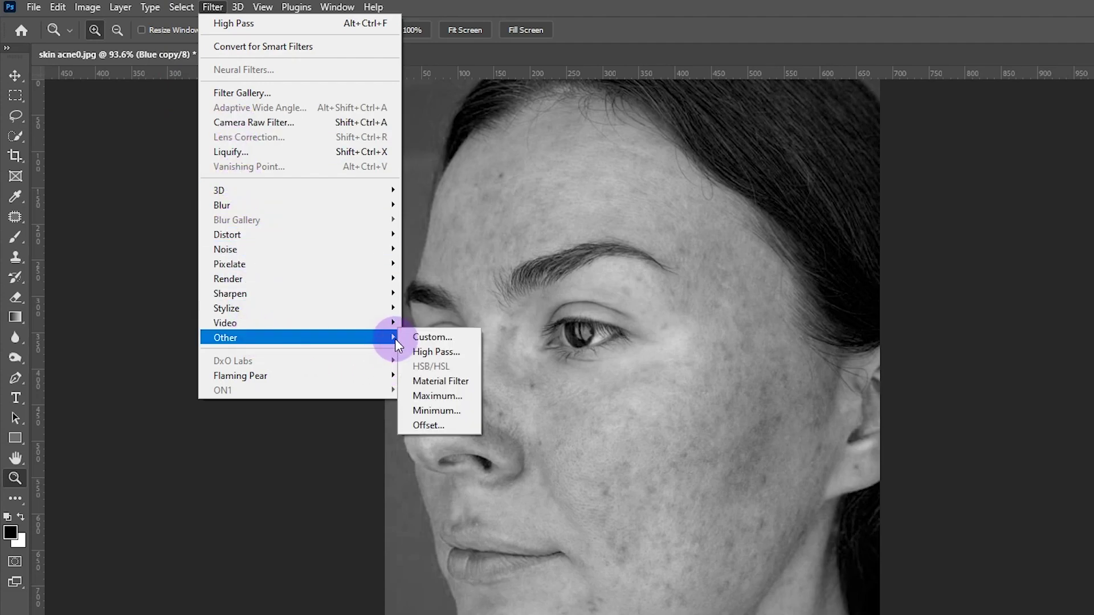
{"action": "left_click", "coordinate": [427, 353]}
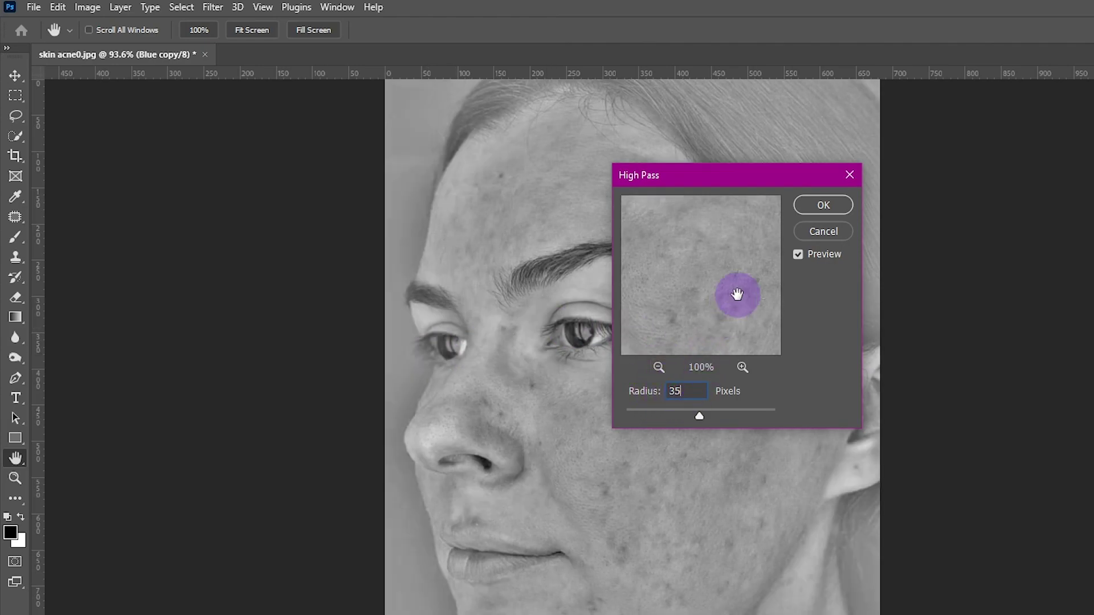
{"action": "left_click", "coordinate": [815, 211]}
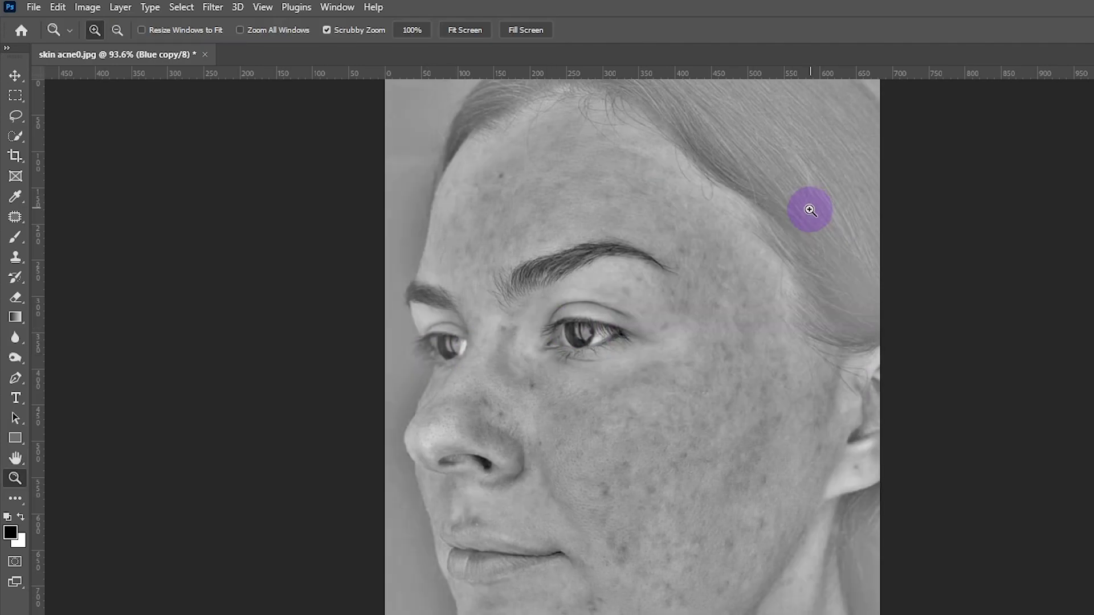
- Run Image > Calculations with Hard Light blending into a new channel, creating Alpha 1
{"action": "left_click", "coordinate": [86, 8]}
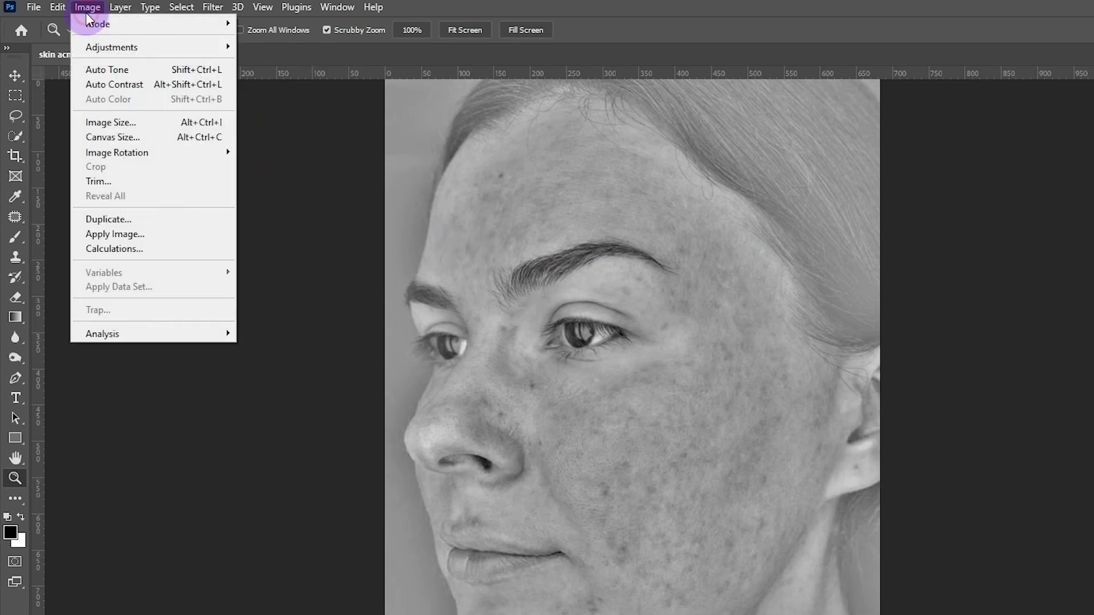
{"action": "left_click", "coordinate": [142, 251]}
{"action": "left_click", "coordinate": [557, 325]}
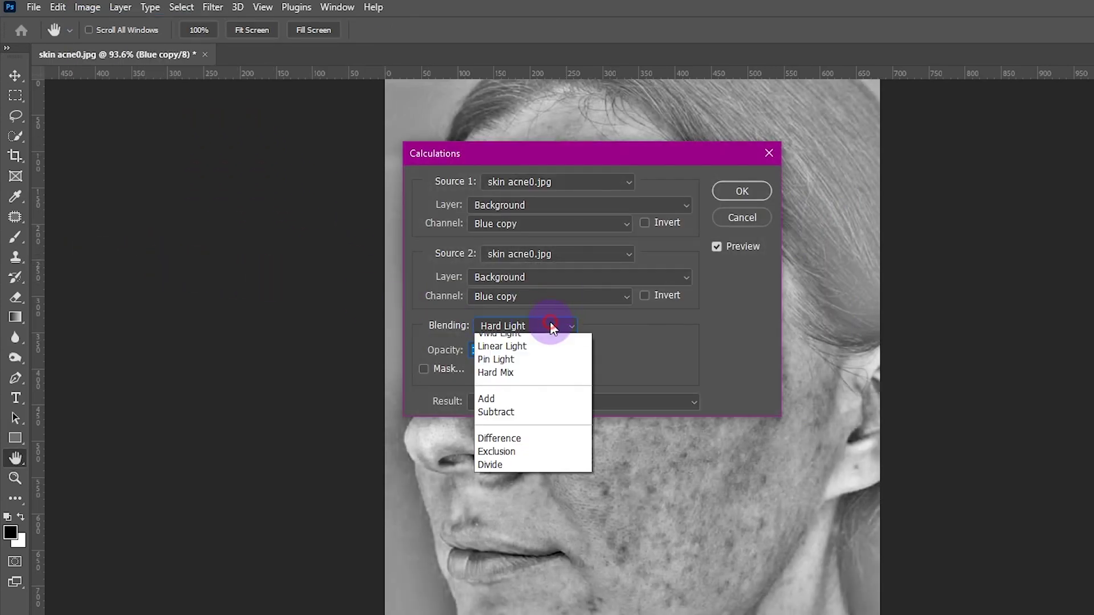
{"action": "left_click", "coordinate": [522, 553]}
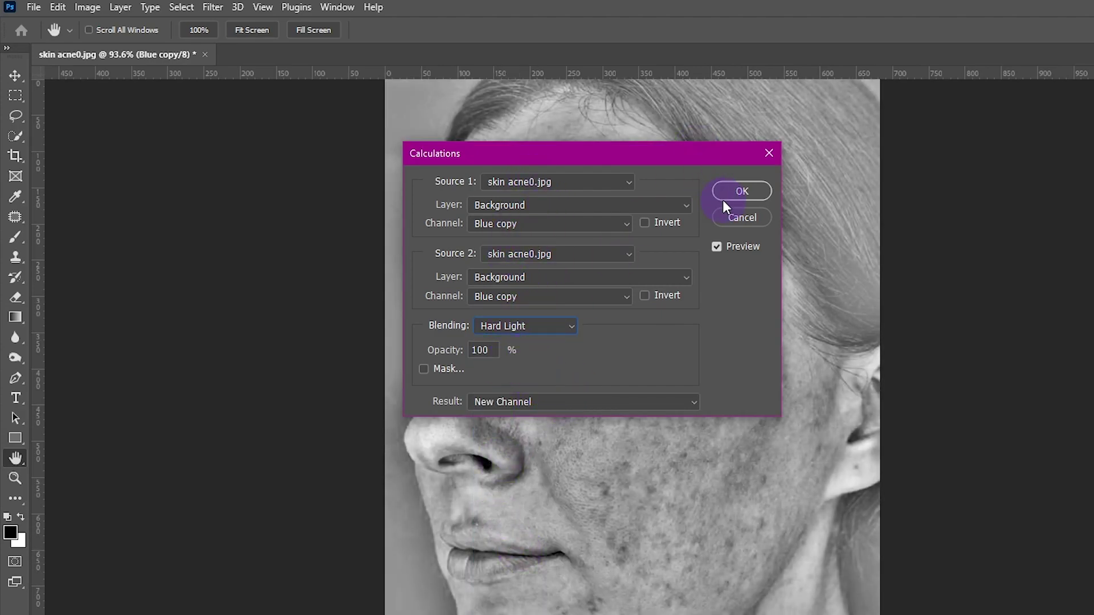
{"action": "left_click", "coordinate": [741, 192]}
{"action": "key", "text": "z"}
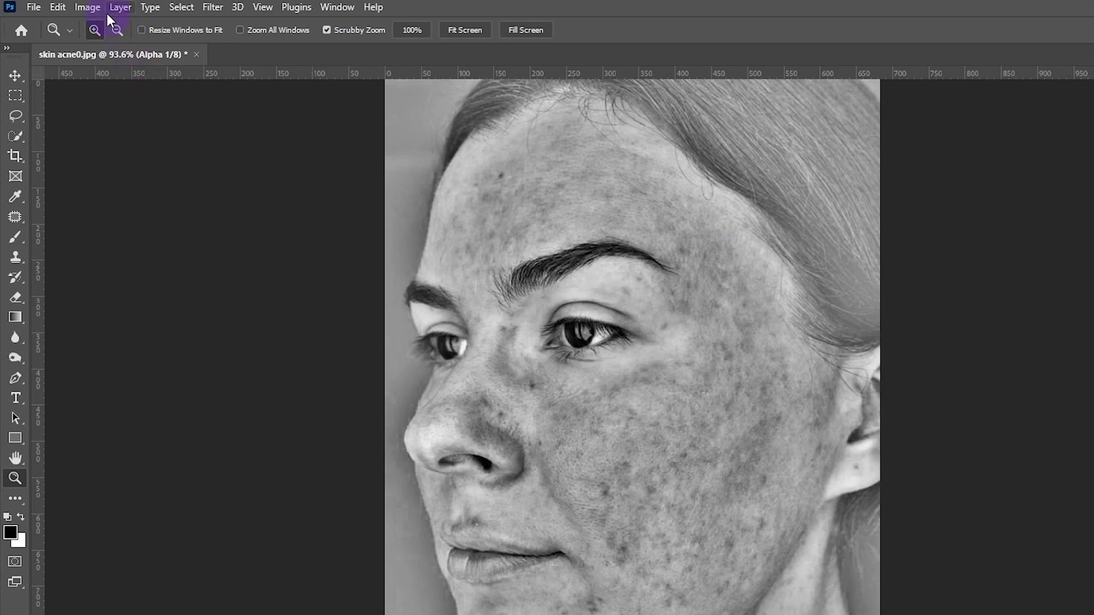
- Repeat the Hard Light Calculations twice more to create Alpha 2 and Alpha 3
{"action": "left_click", "coordinate": [91, 8]}
{"action": "left_click", "coordinate": [146, 244]}
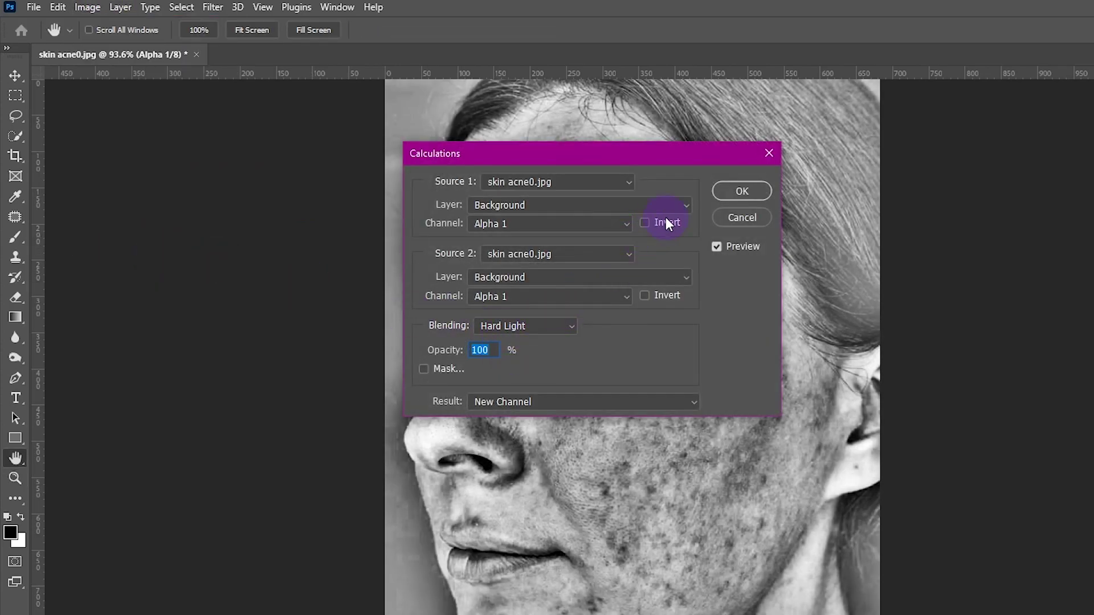
{"action": "left_click", "coordinate": [740, 191]}
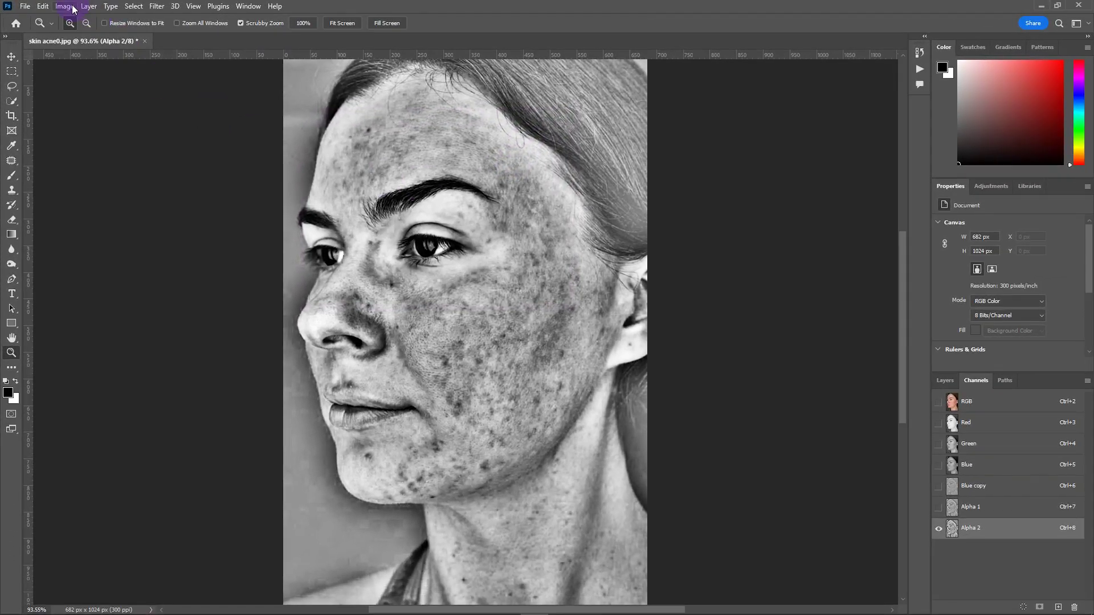
{"action": "left_click", "coordinate": [73, 9]}
{"action": "left_click", "coordinate": [95, 184]}
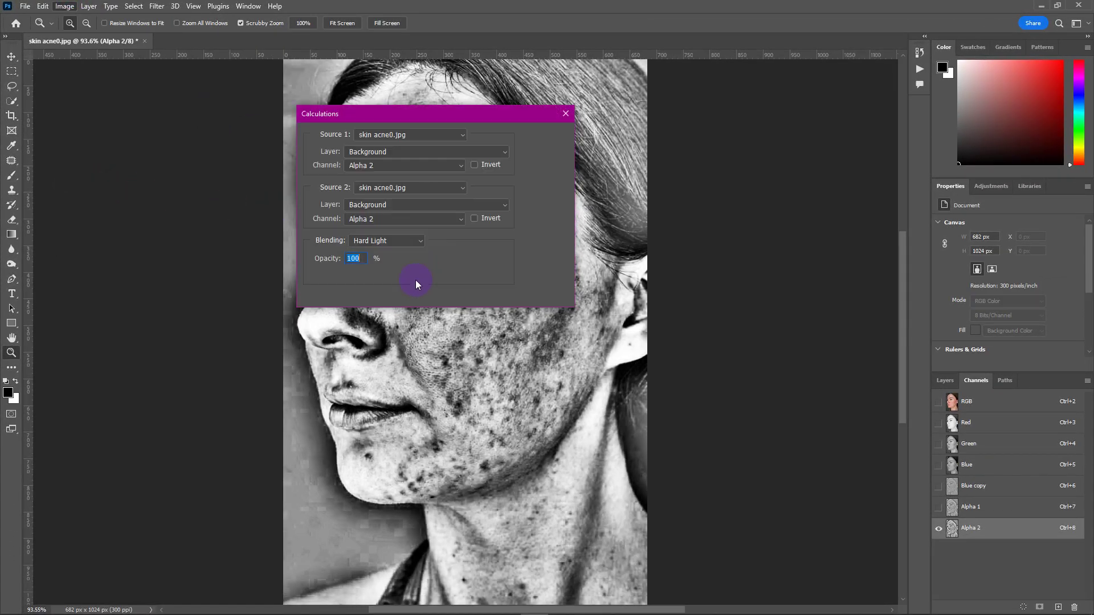
{"action": "left_click", "coordinate": [546, 142]}
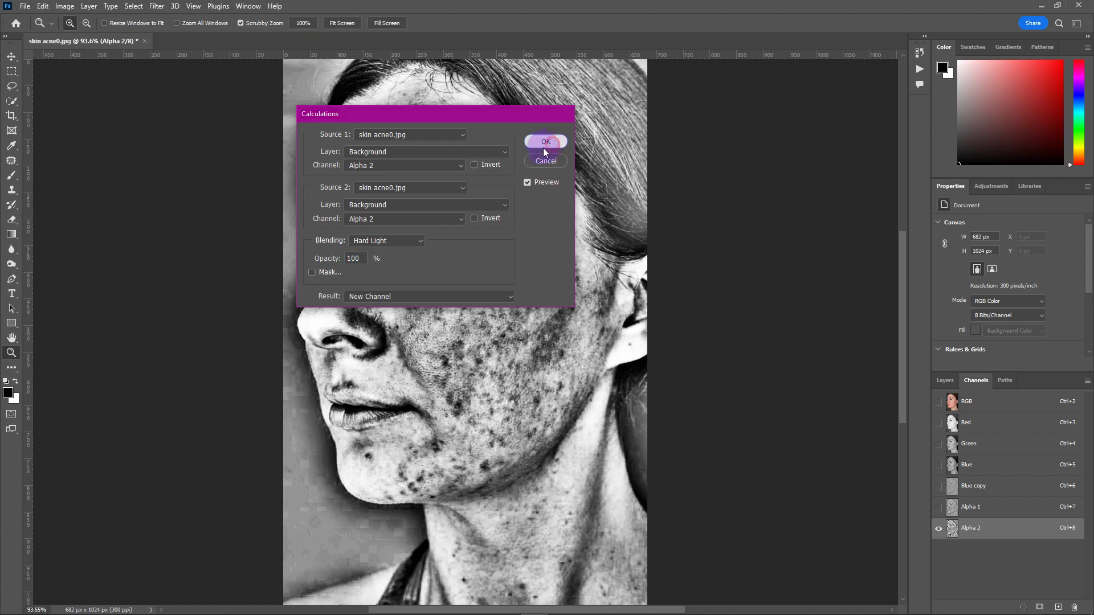
{"action": "key", "text": "z"}
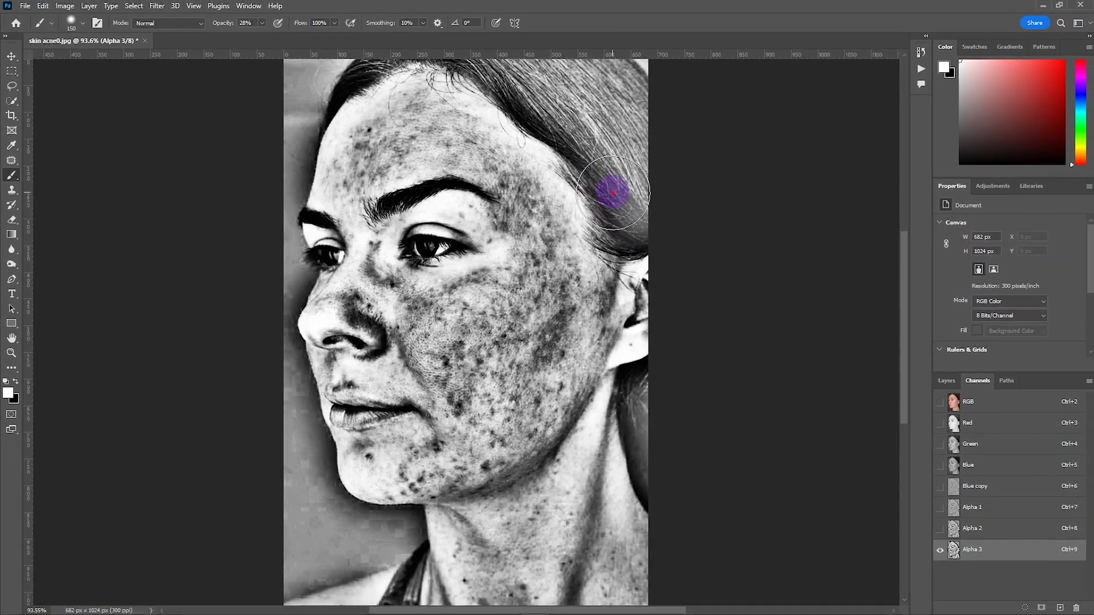
- Paint white over the right-side hair, chin, nose area and lips, using 150 then 40-pixel brushes
{"action": "key", "text": "]"}
{"action": "key", "text": "]"}
{"action": "key", "text": "]"}
{"action": "key", "text": "]"}
{"action": "key", "text": "]"}
{"action": "key", "text": "]"}
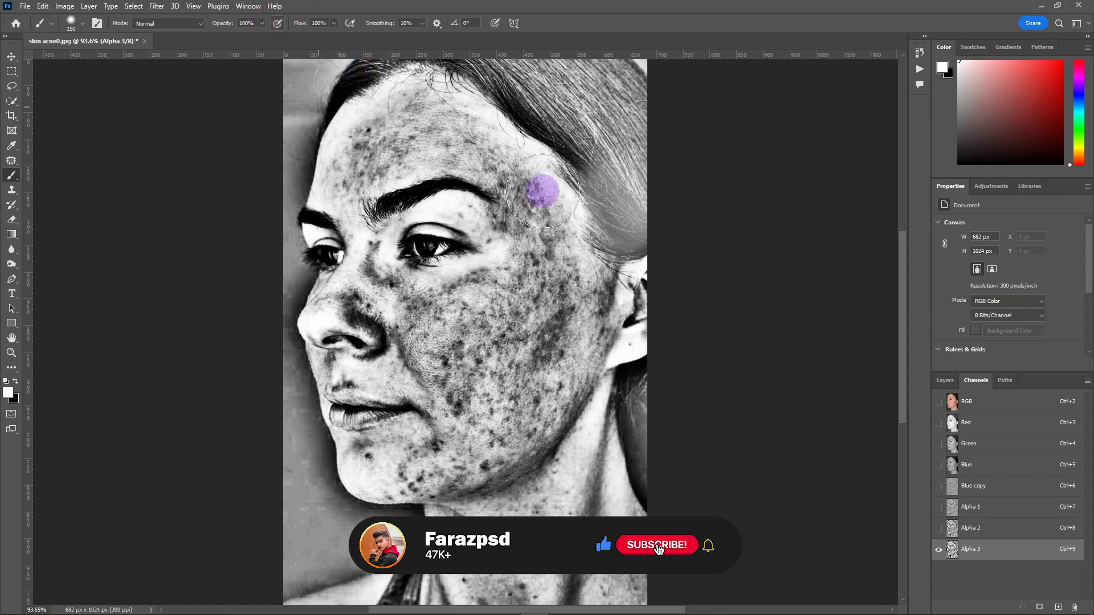
{"action": "mouse_move", "coordinate": [598, 195]}
{"action": "left_mouse_down"}
{"action": "mouse_move", "coordinate": [628, 238]}
{"action": "mouse_move", "coordinate": [571, 126]}
{"action": "mouse_move", "coordinate": [451, 50]}
{"action": "mouse_move", "coordinate": [290, 106]}
{"action": "mouse_move", "coordinate": [283, 137]}
{"action": "mouse_move", "coordinate": [301, 102]}
{"action": "mouse_move", "coordinate": [279, 190]}
{"action": "mouse_move", "coordinate": [276, 365]}
{"action": "mouse_move", "coordinate": [312, 460]}
{"action": "mouse_move", "coordinate": [313, 507]}
{"action": "left_mouse_up"}
{"action": "key", "text": "bracketleft"}
{"action": "key", "text": "bracketleft"}
{"action": "key", "text": "bracketleft"}
{"action": "key", "text": "bracketleft"}
{"action": "key", "text": "bracketleft"}
{"action": "key", "text": "bracketleft"}
{"action": "key", "text": "bracketleft"}
{"action": "key", "text": "bracketleft"}
{"action": "mouse_move", "coordinate": [316, 271]}
{"action": "left_mouse_down"}
{"action": "mouse_move", "coordinate": [337, 258]}
{"action": "mouse_move", "coordinate": [309, 275]}
{"action": "mouse_move", "coordinate": [332, 227]}
{"action": "mouse_move", "coordinate": [386, 235]}
{"action": "mouse_move", "coordinate": [373, 225]}
{"action": "mouse_move", "coordinate": [437, 181]}
{"action": "mouse_move", "coordinate": [492, 201]}
{"action": "mouse_move", "coordinate": [395, 204]}
{"action": "mouse_move", "coordinate": [448, 188]}
{"action": "mouse_move", "coordinate": [403, 252]}
{"action": "mouse_move", "coordinate": [412, 258]}
{"action": "mouse_move", "coordinate": [446, 230]}
{"action": "left_mouse_up"}
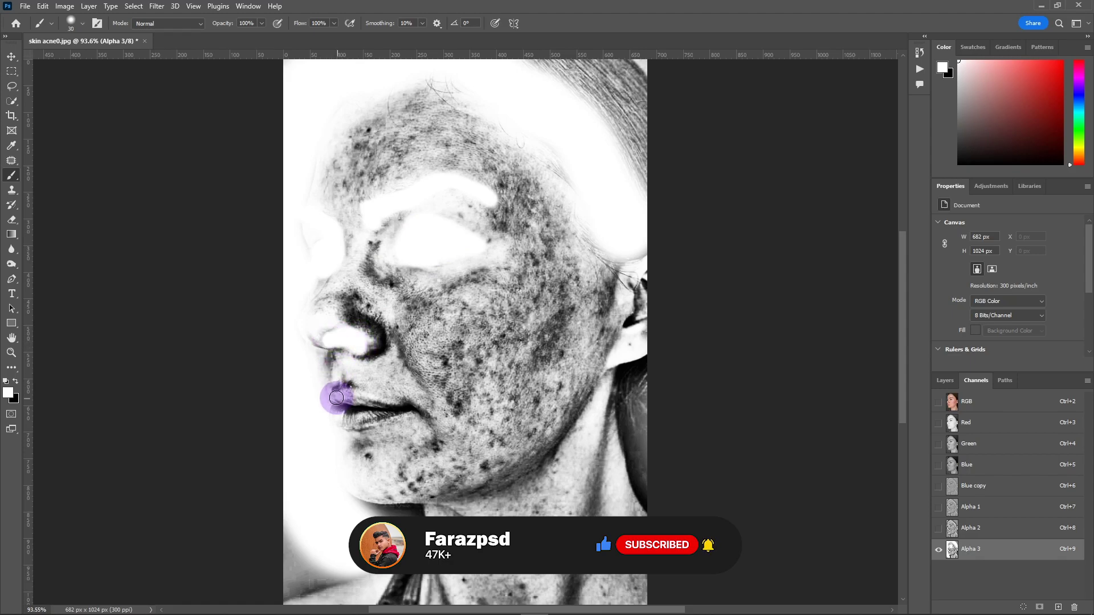
{"action": "left_click_drag", "start_coordinate": [336, 397], "coordinate": [407, 411]}
{"action": "mouse_move", "coordinate": [332, 408]}
{"action": "left_mouse_down"}
{"action": "mouse_move", "coordinate": [384, 422]}
{"action": "mouse_move", "coordinate": [338, 412]}
{"action": "left_mouse_up"}
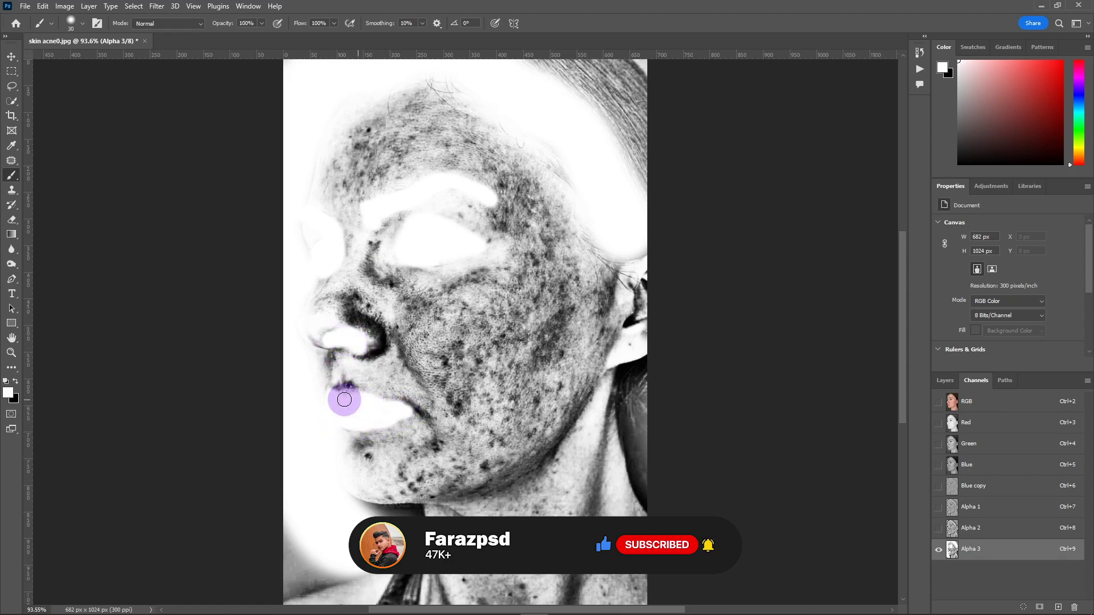
- Paint white over the ear, jaw, neck, hair and upper forehead
{"action": "mouse_move", "coordinate": [640, 251]}
{"action": "left_mouse_down"}
{"action": "mouse_move", "coordinate": [655, 420]}
{"action": "mouse_move", "coordinate": [625, 501]}
{"action": "mouse_move", "coordinate": [467, 513]}
{"action": "mouse_move", "coordinate": [319, 550]}
{"action": "mouse_move", "coordinate": [569, 494]}
{"action": "mouse_move", "coordinate": [635, 171]}
{"action": "mouse_move", "coordinate": [316, 609]}
{"action": "left_mouse_up"}
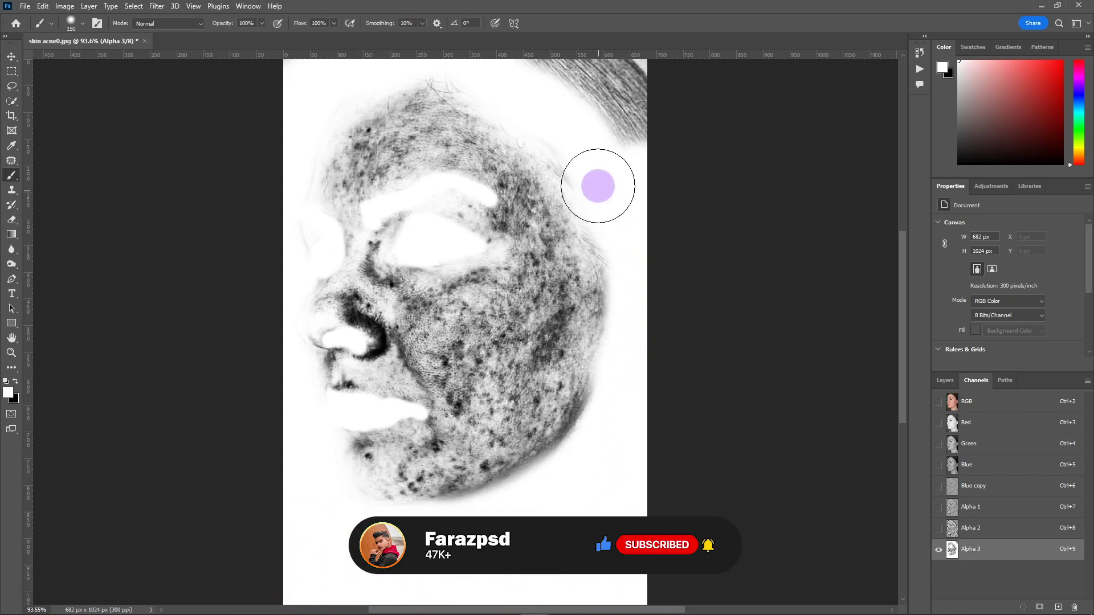
{"action": "mouse_move", "coordinate": [598, 181]}
{"action": "left_mouse_down"}
{"action": "mouse_move", "coordinate": [447, 66]}
{"action": "mouse_move", "coordinate": [294, 133]}
{"action": "left_mouse_up"}
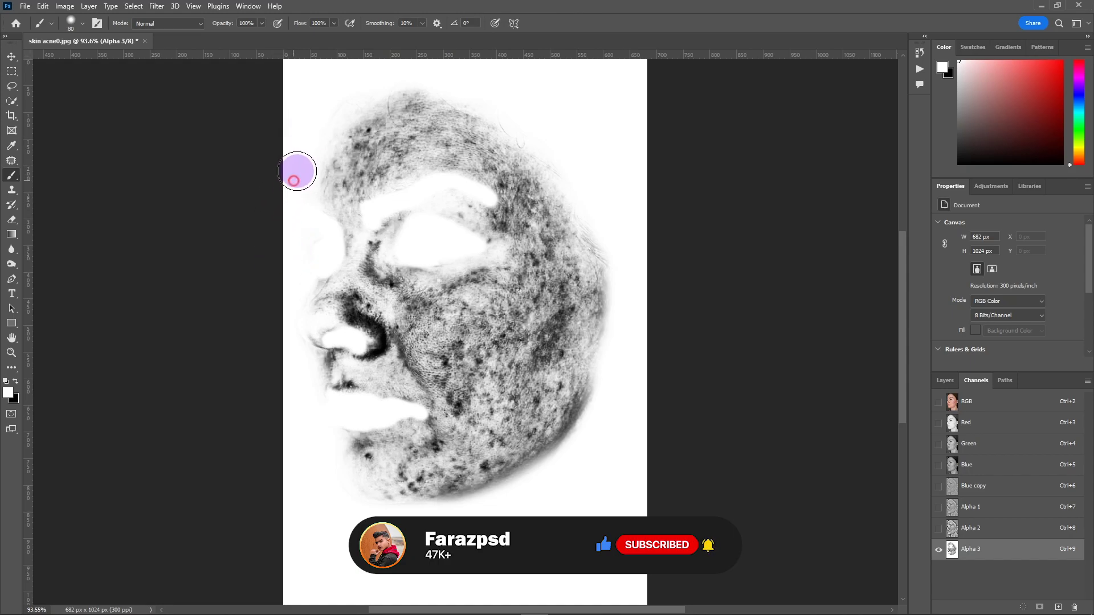
{"action": "left_click_drag", "start_coordinate": [297, 171], "coordinate": [304, 78]}
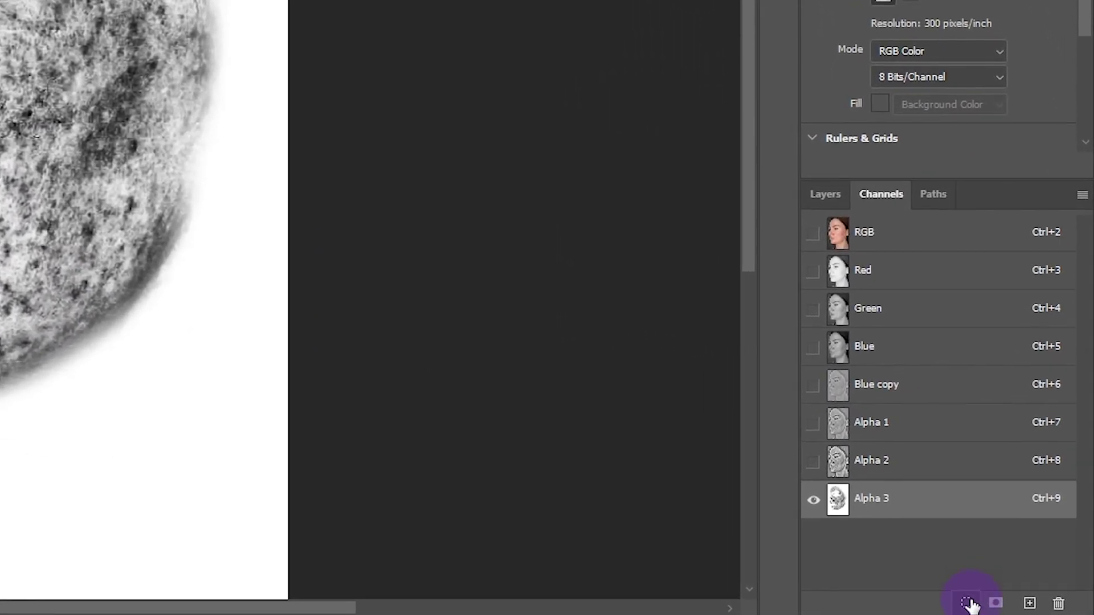
- Load Alpha 3 as a selection, return to the Background layer, and apply Select Inverse
{"action": "left_click", "coordinate": [963, 603]}
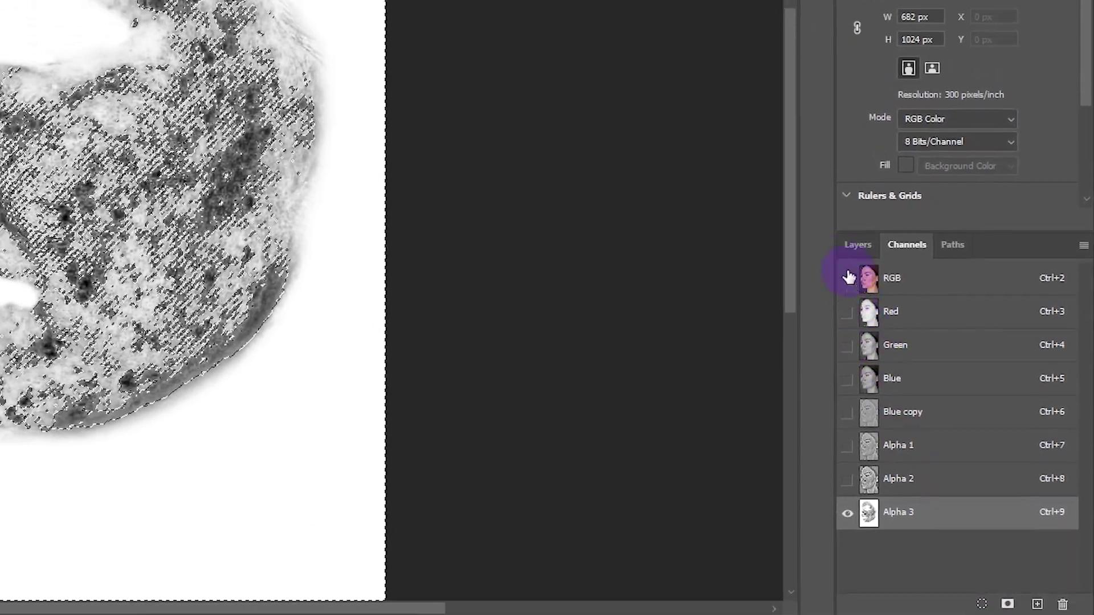
{"action": "left_click", "coordinate": [858, 244]}
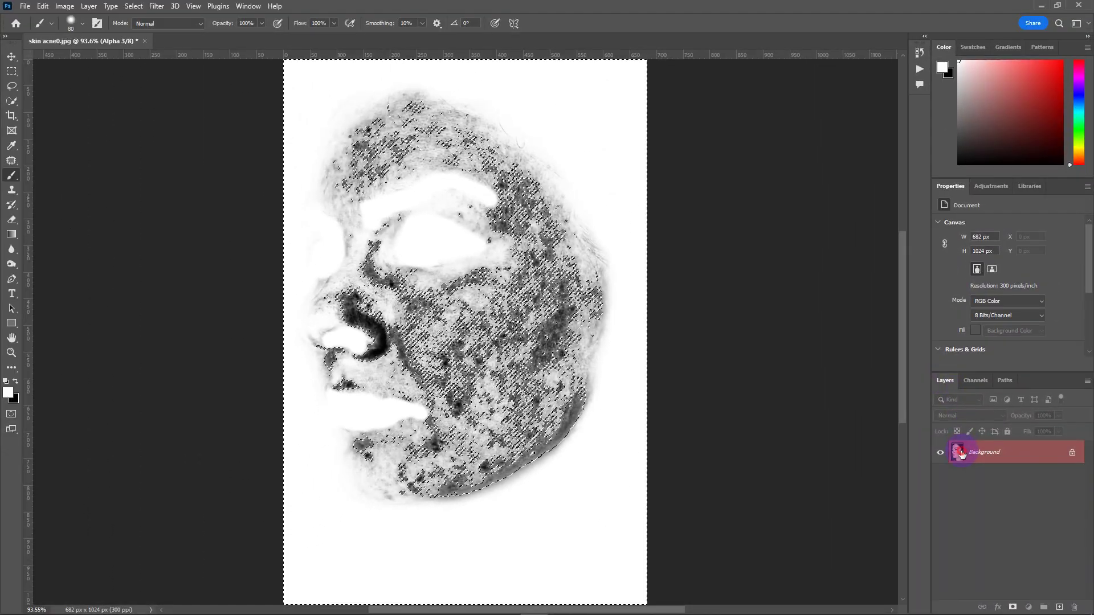
{"action": "left_click", "coordinate": [961, 453]}
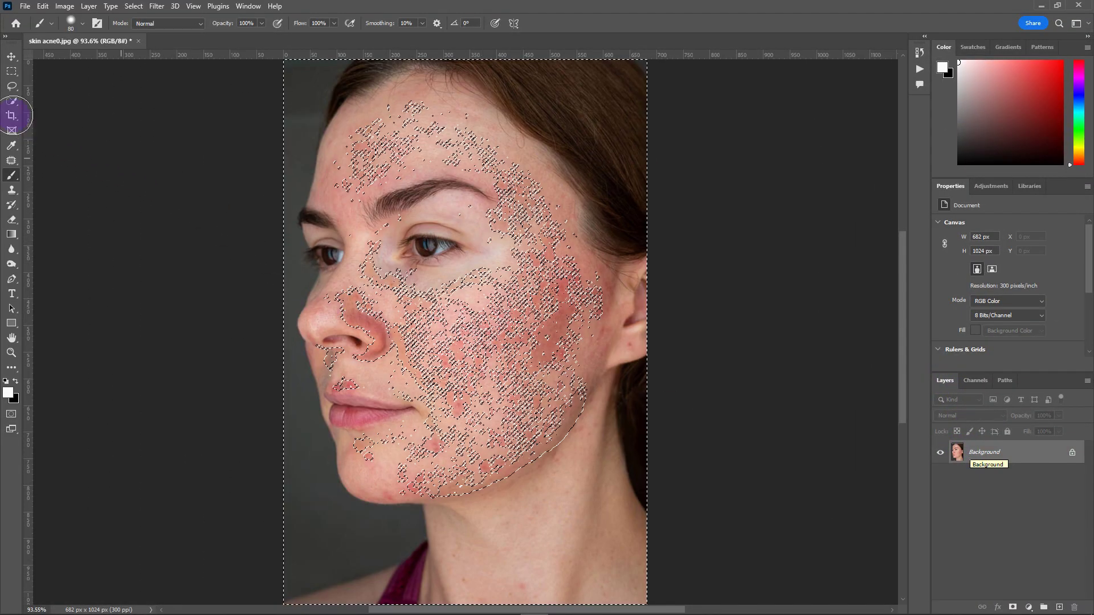
{"action": "left_click", "coordinate": [12, 101]}
{"action": "right_click", "coordinate": [468, 86]}
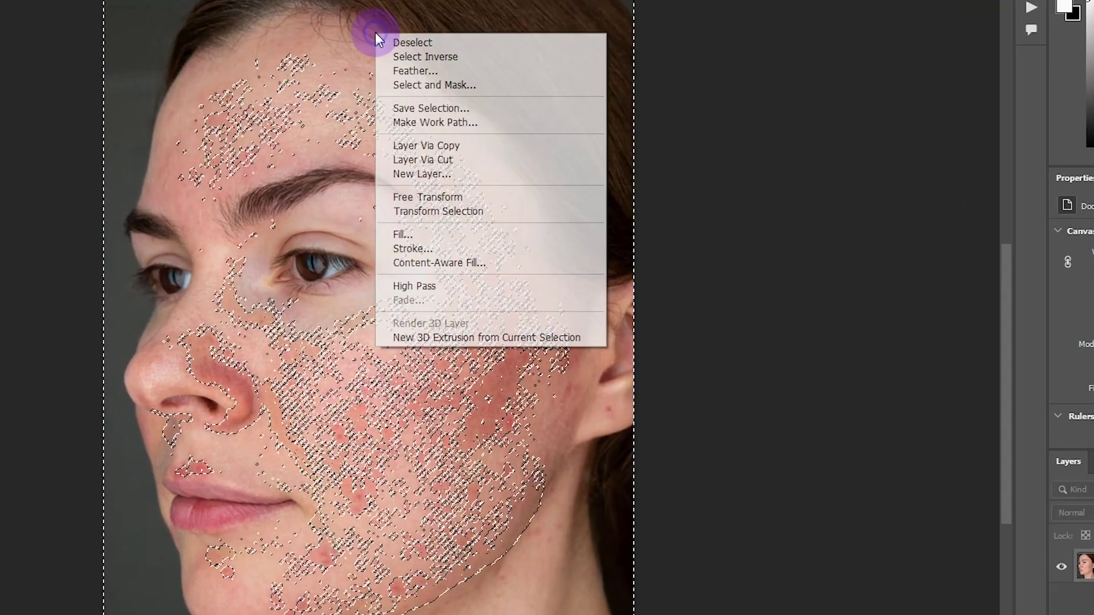
{"action": "left_click", "coordinate": [489, 107]}
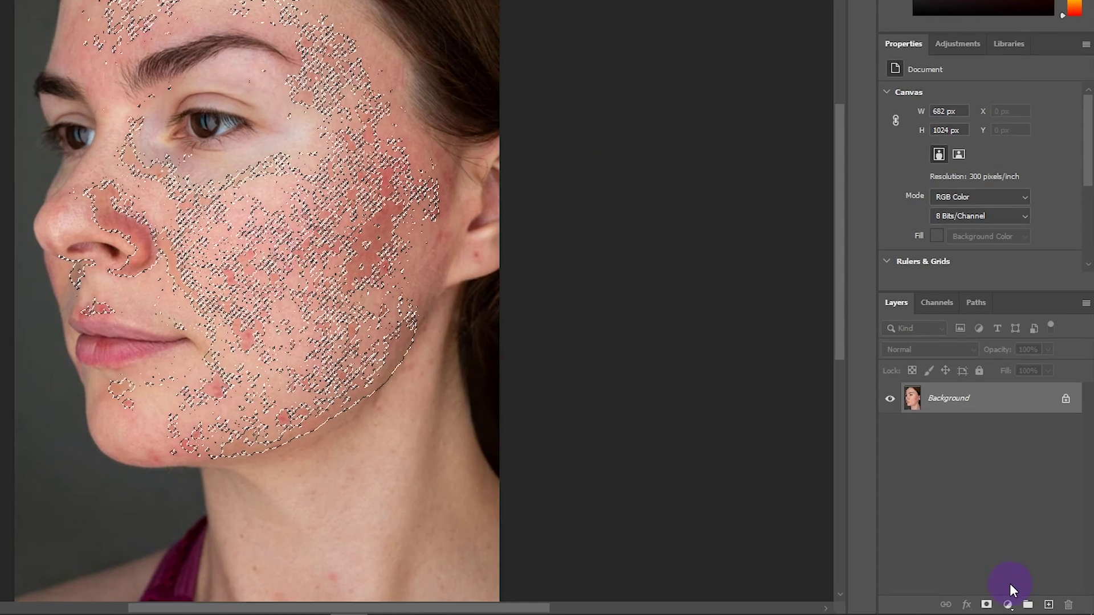
- Add a Curves adjustment masked to the selection and raise the RGB curve to brighten blemishes
{"action": "left_click", "coordinate": [1028, 608]}
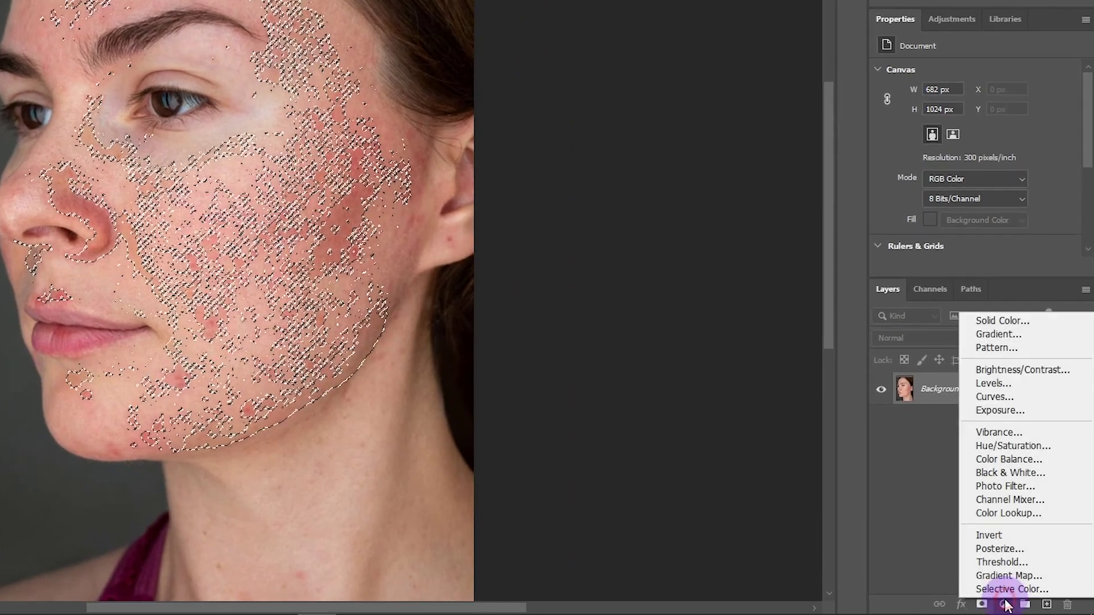
{"action": "left_click", "coordinate": [994, 396]}
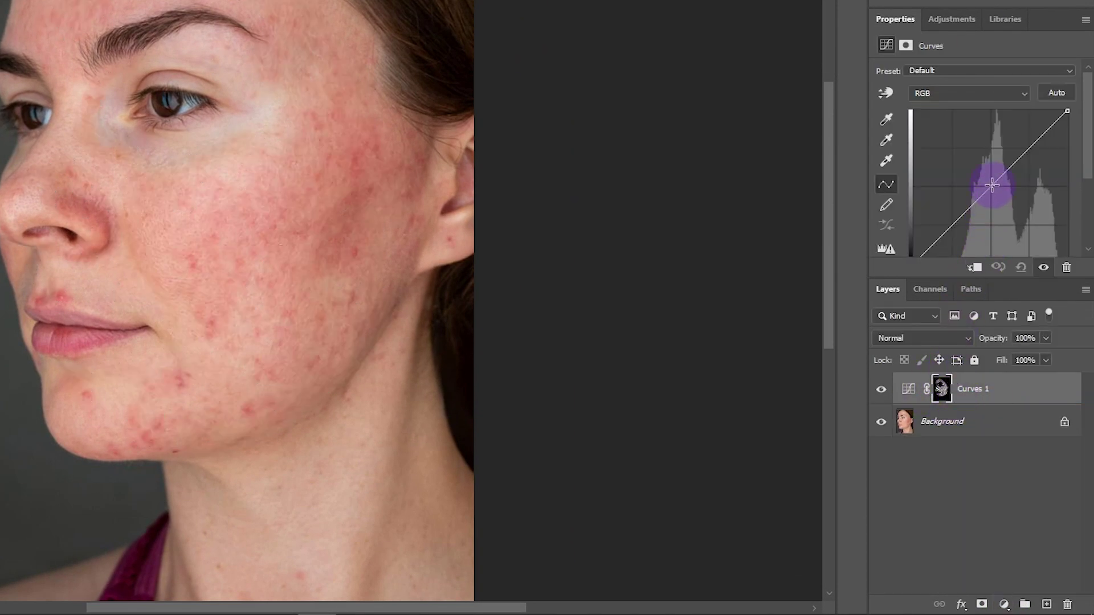
{"action": "left_click_drag", "start_coordinate": [992, 187], "coordinate": [987, 180]}
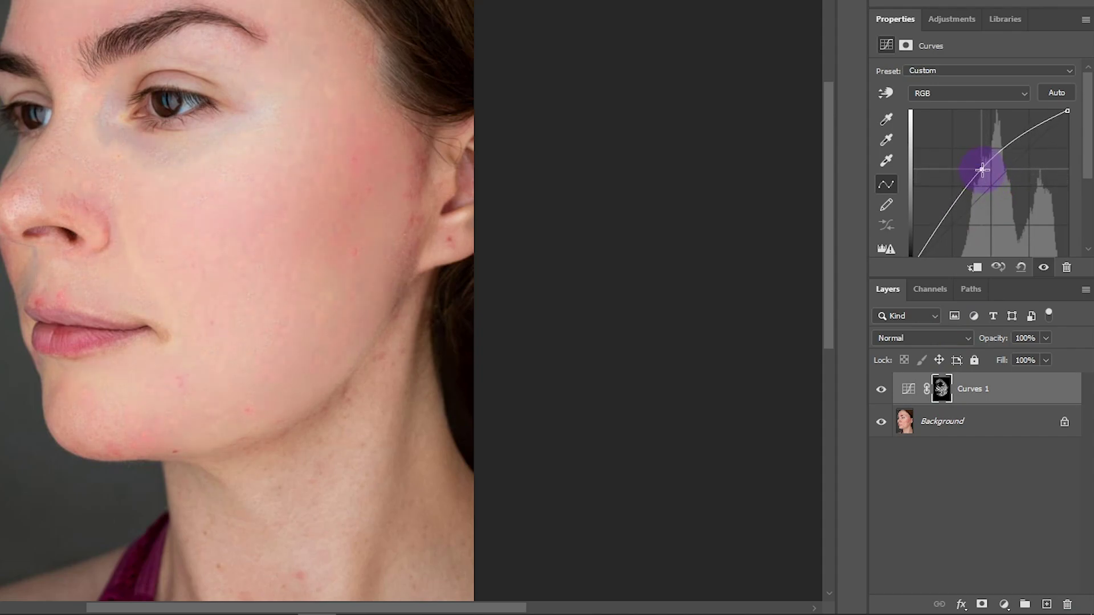
{"action": "left_click_drag", "start_coordinate": [982, 169], "coordinate": [985, 169]}
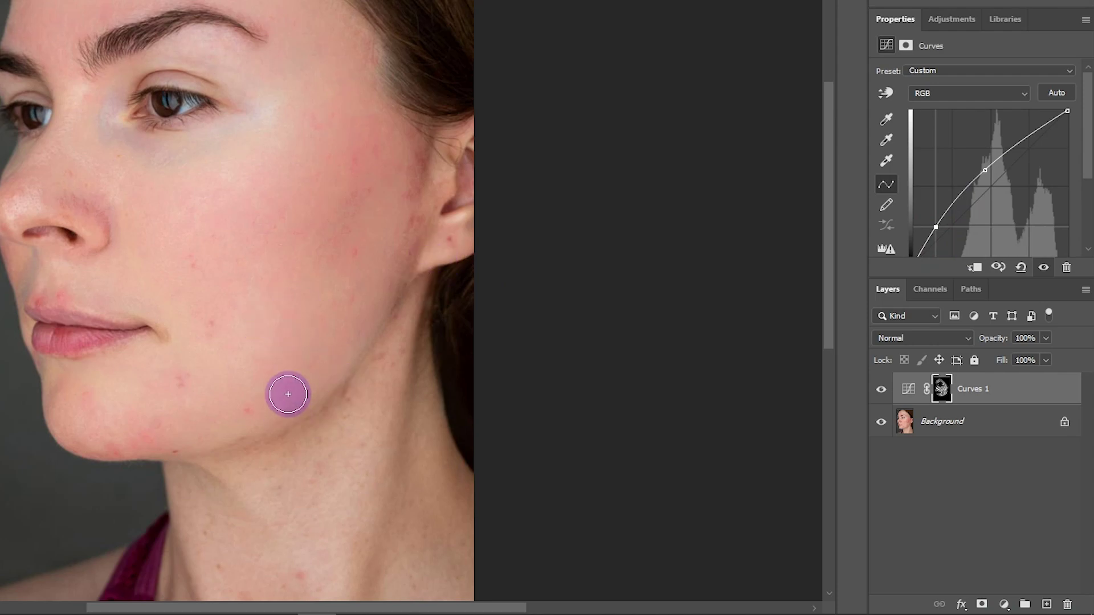
- Toggle Curves 1 visibility off and on to compare before and after
{"action": "left_click", "coordinate": [881, 389]}
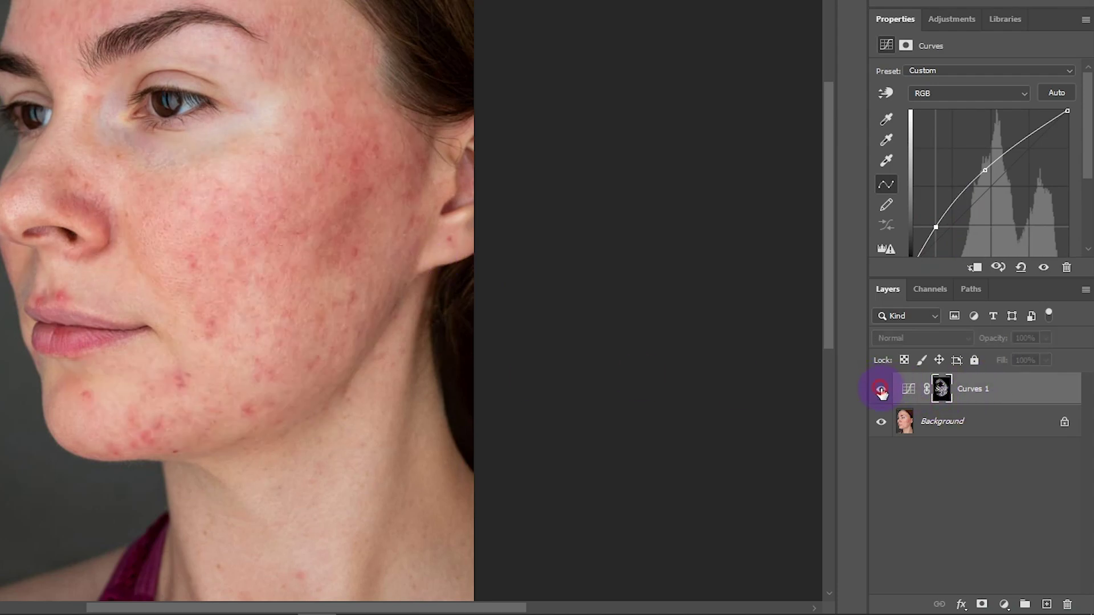
{"action": "left_click", "coordinate": [881, 391]}
{"action": "left_click", "coordinate": [882, 394]}
{"action": "left_click", "coordinate": [882, 391]}
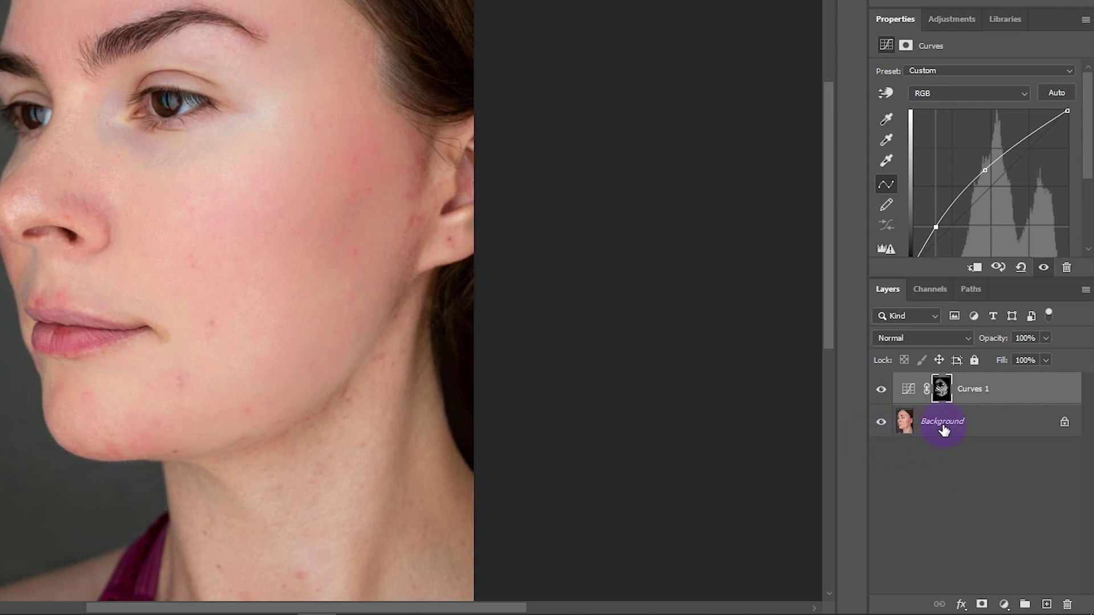
- Stamp visible into Layer 1 with Ctrl+Alt+Shift+E, then select Skin Tones via Color Range
{"action": "key", "text": "ctrl+shift+alt+e"}
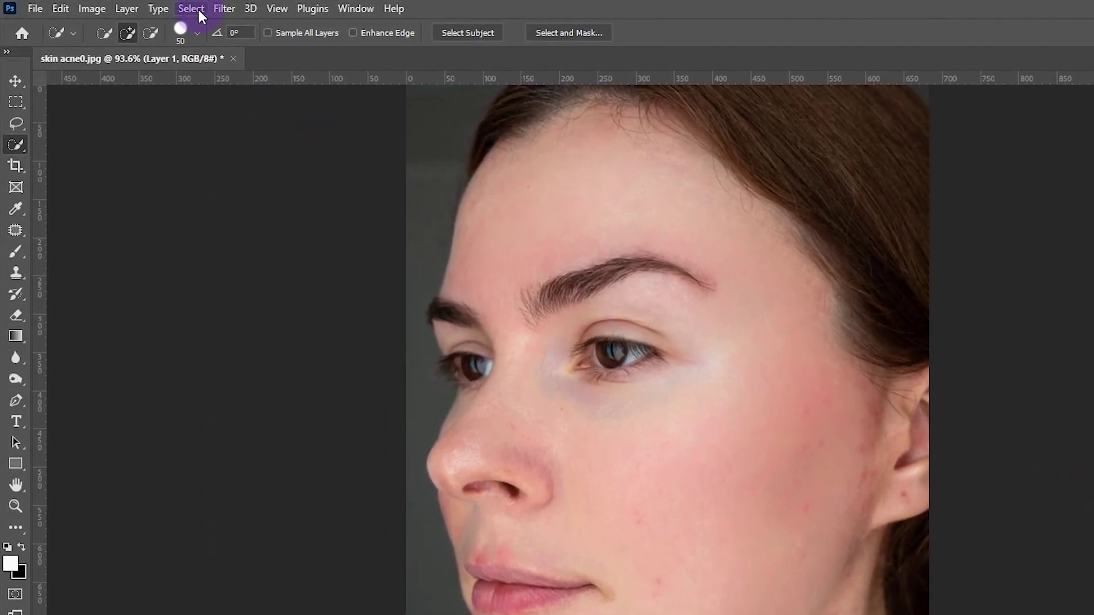
{"action": "left_click", "coordinate": [133, 6]}
{"action": "left_click", "coordinate": [220, 168]}
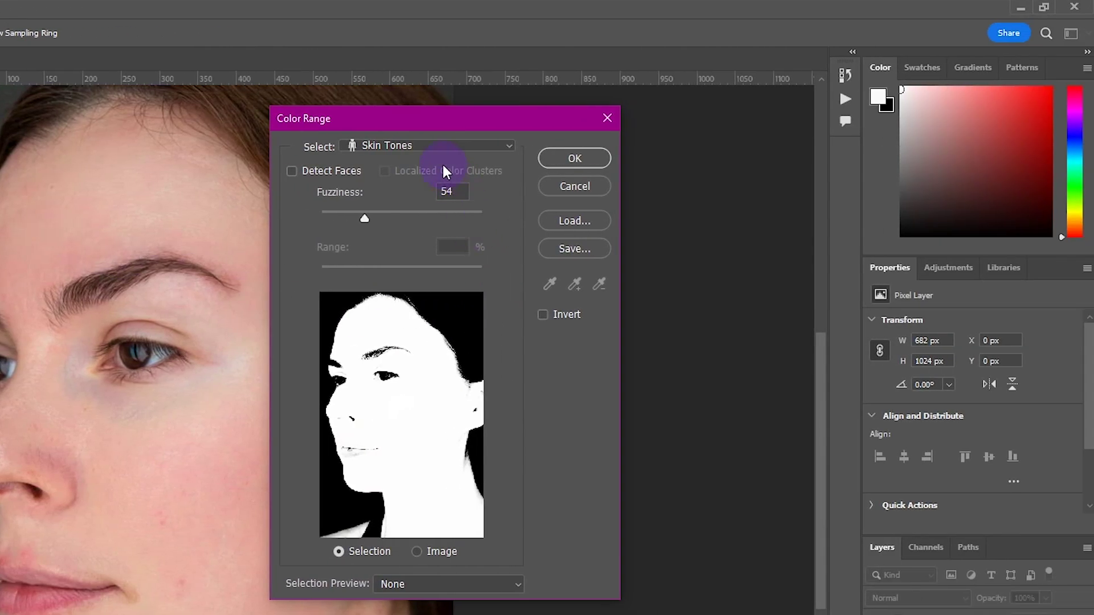
{"action": "left_click", "coordinate": [856, 145]}
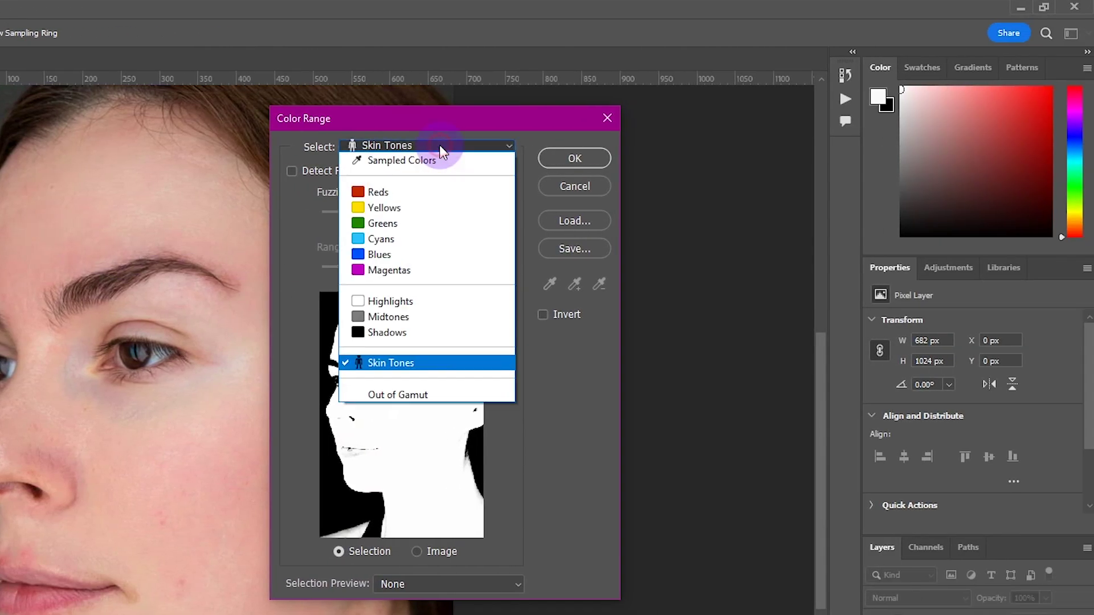
{"action": "left_click", "coordinate": [450, 363]}
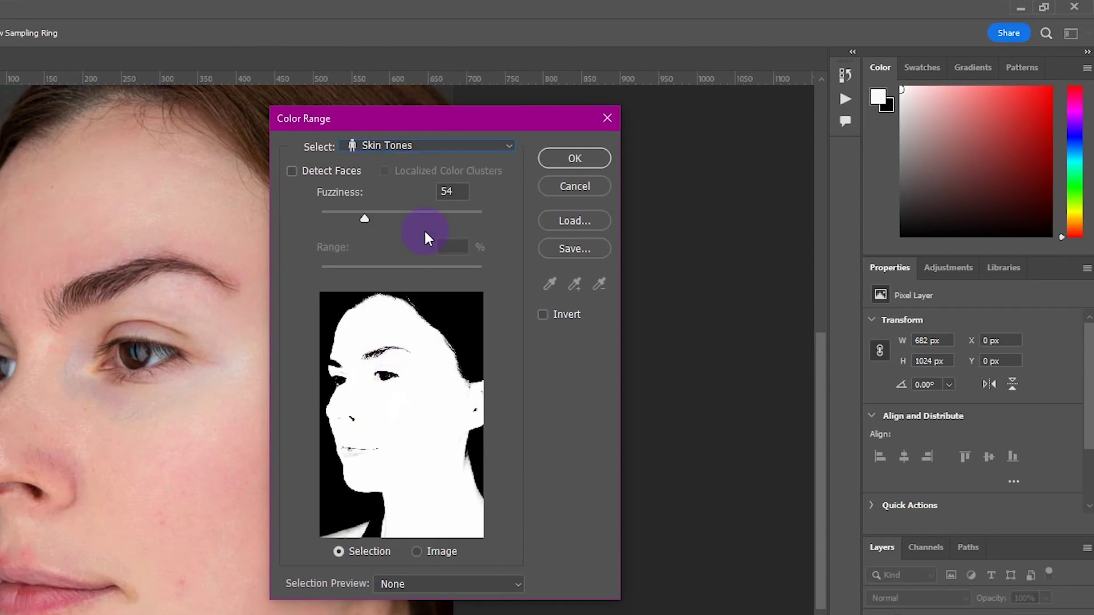
{"action": "left_click", "coordinate": [567, 163]}
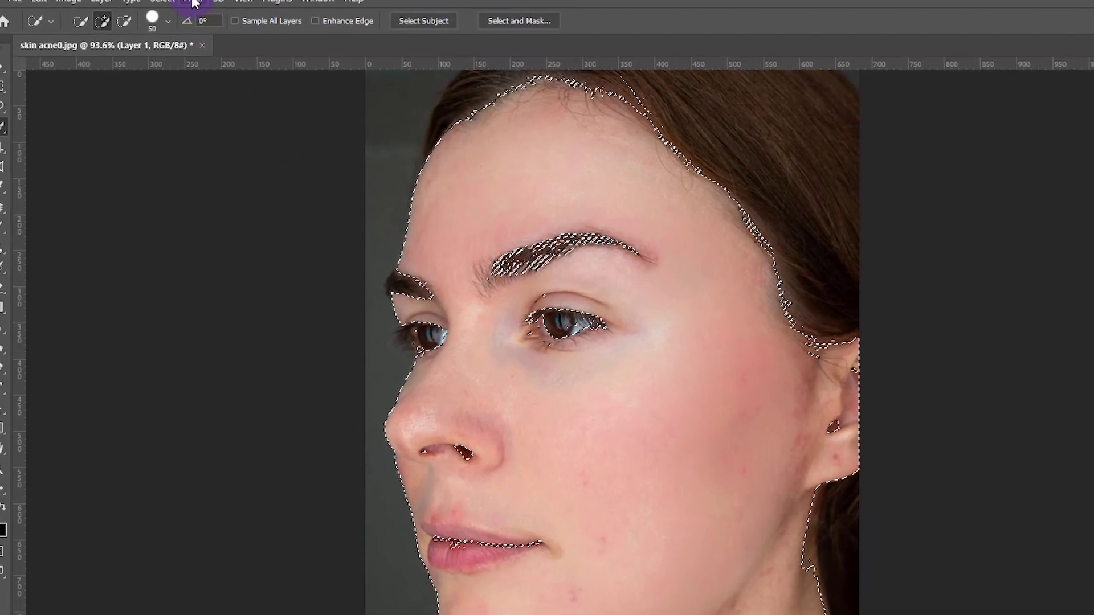
- Apply a 14-pixel Gaussian Blur to the selected skin and deselect with Ctrl+D
{"action": "left_click", "coordinate": [159, 0]}
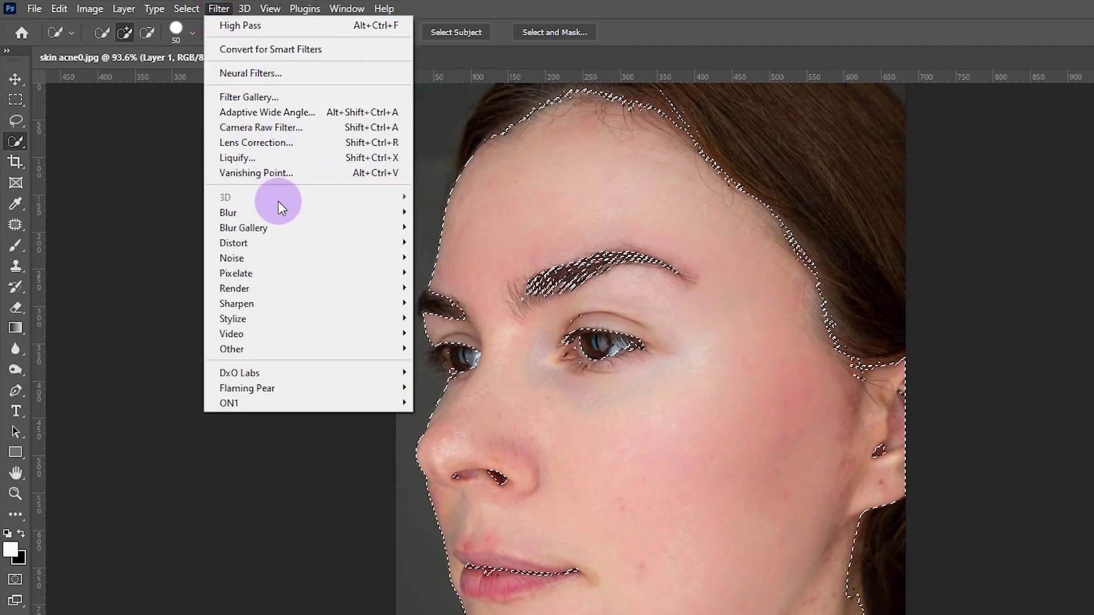
{"action": "mouse_move", "coordinate": [211, 168]}
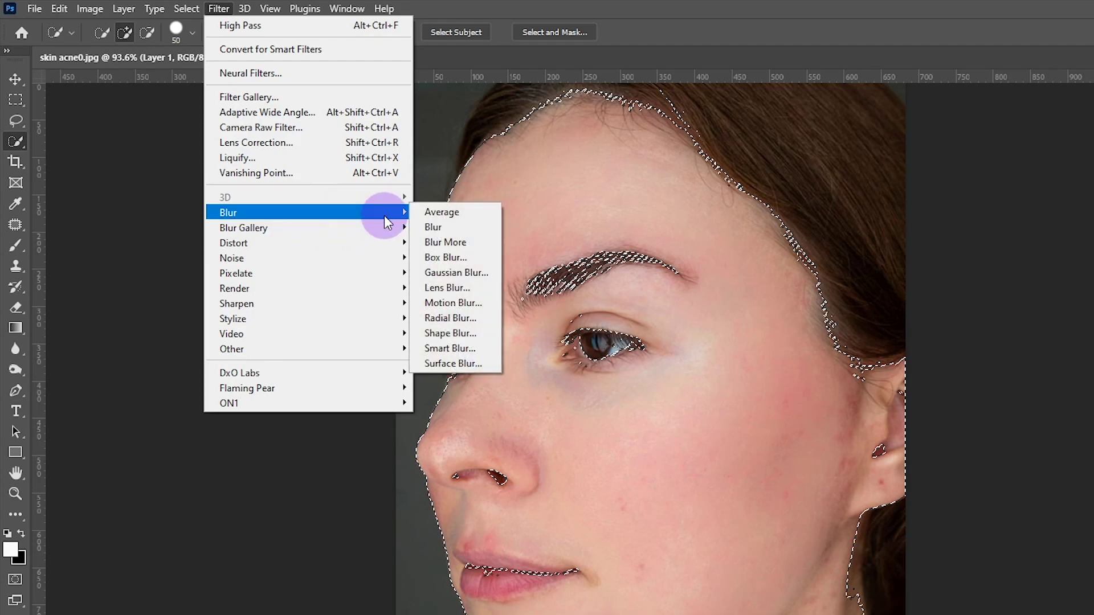
{"action": "left_click", "coordinate": [440, 272]}
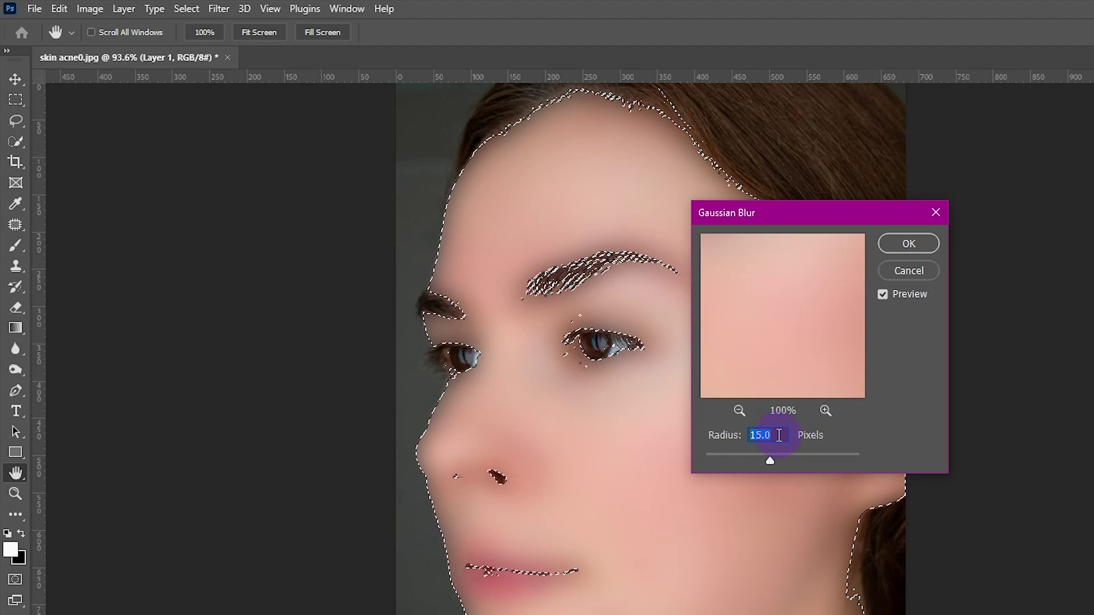
{"action": "type", "text": "14"}
{"action": "left_click", "coordinate": [906, 245]}
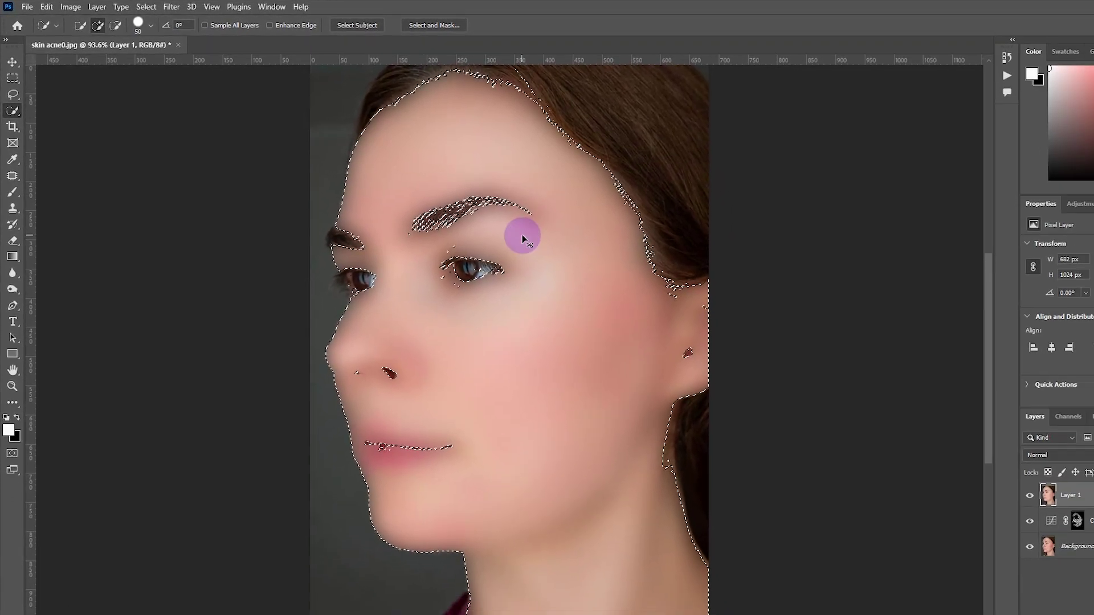
{"action": "key", "text": "ctrl+d"}
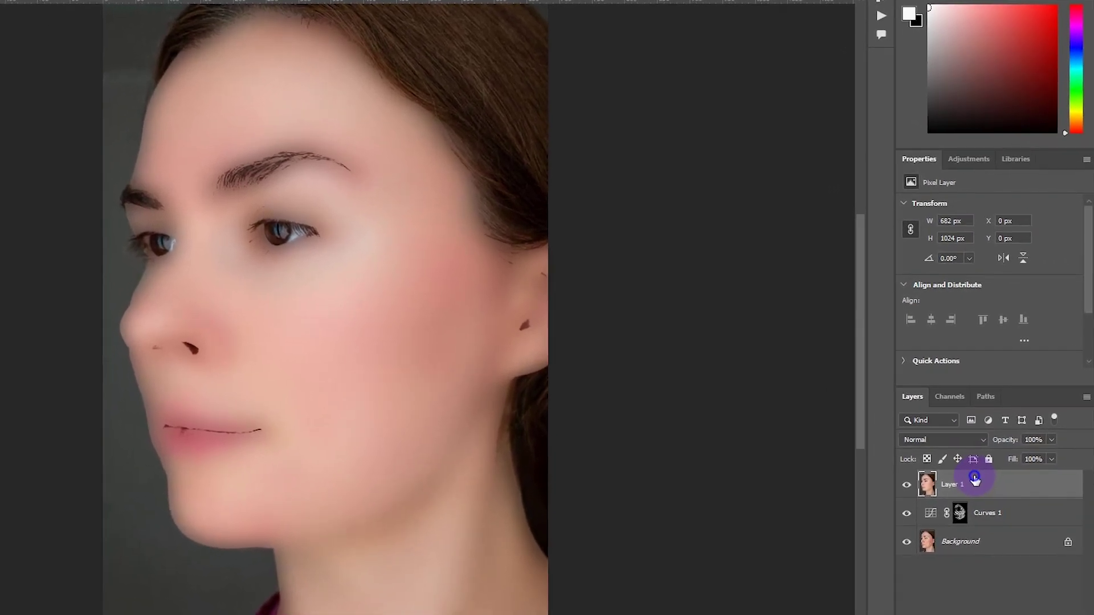
- Set Layer 1's Underlying Layer Blend If black slider to a 121/217 split, then compare visibility
{"action": "right_click", "coordinate": [997, 452]}
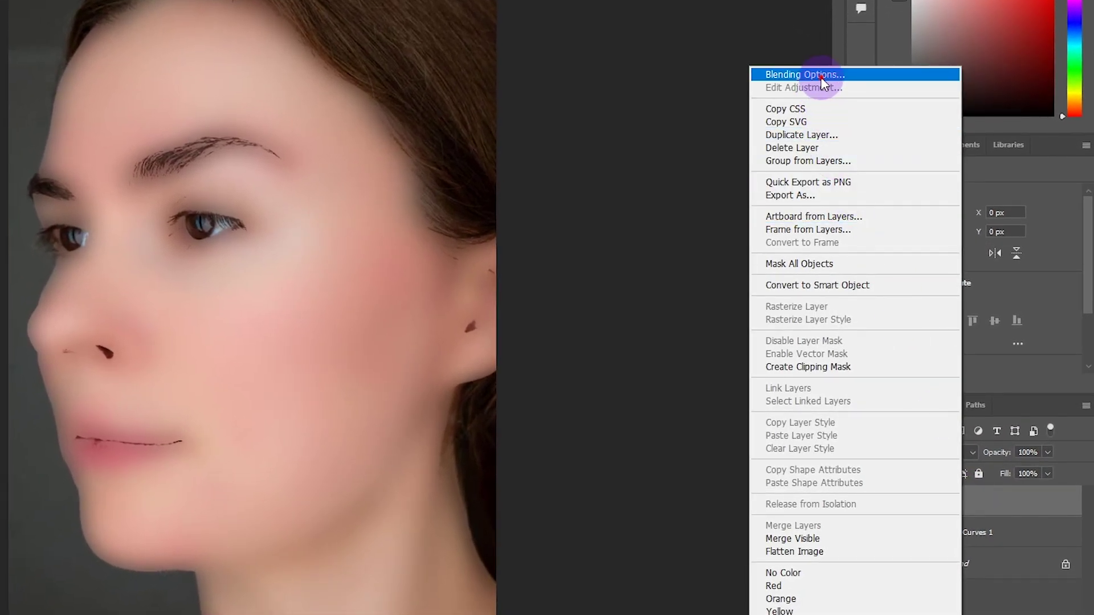
{"action": "left_click", "coordinate": [821, 76]}
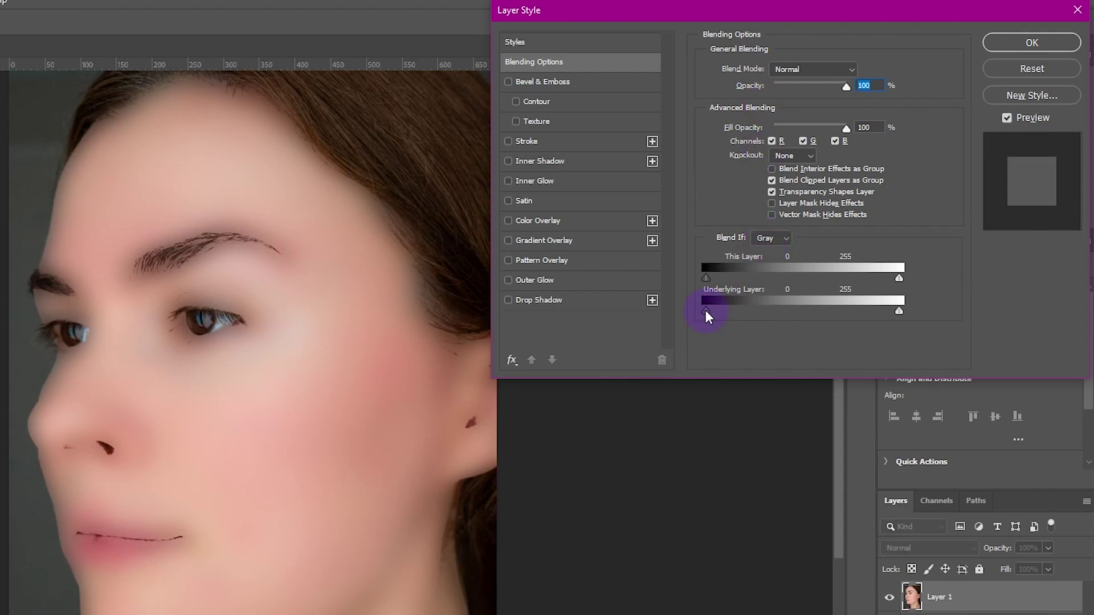
{"action": "left_click_drag", "start_coordinate": [706, 311], "coordinate": [789, 322]}
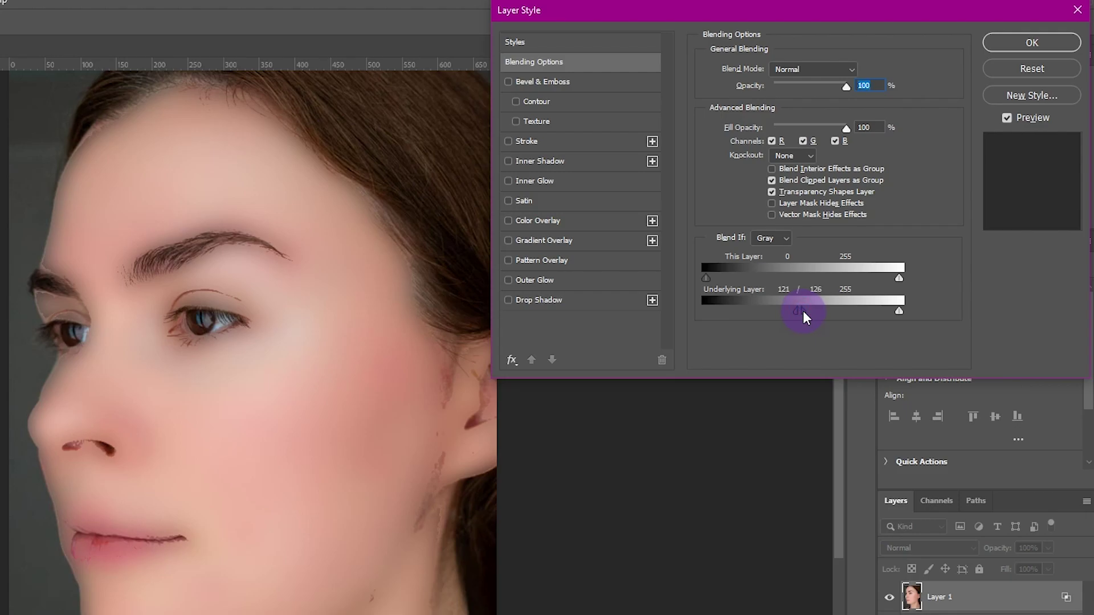
{"action": "left_click_drag", "start_coordinate": [802, 310], "coordinate": [845, 320]}
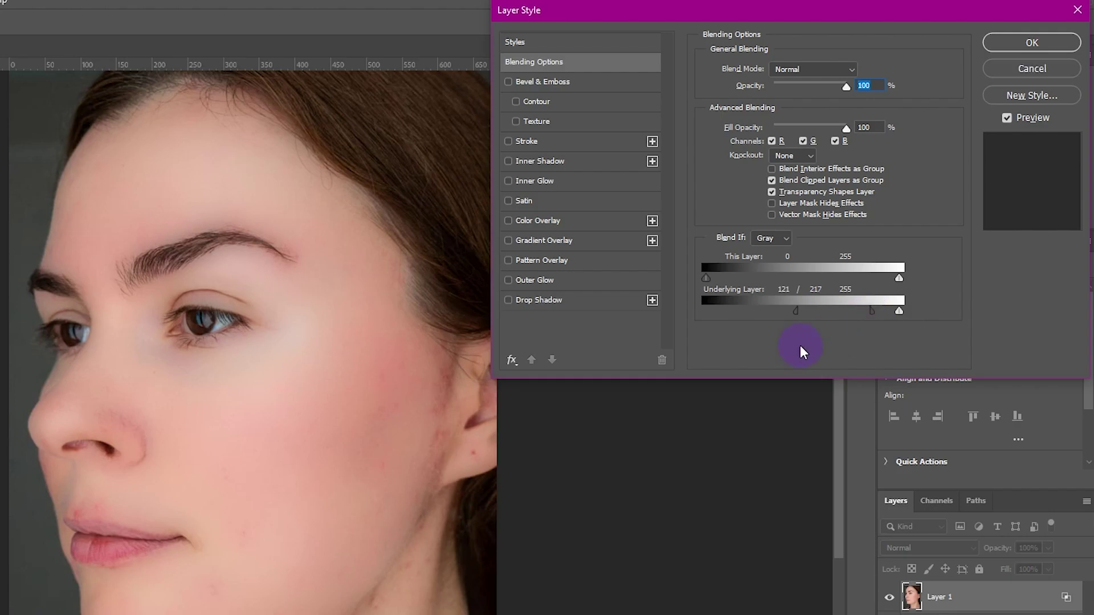
{"action": "left_click", "coordinate": [1053, 43]}
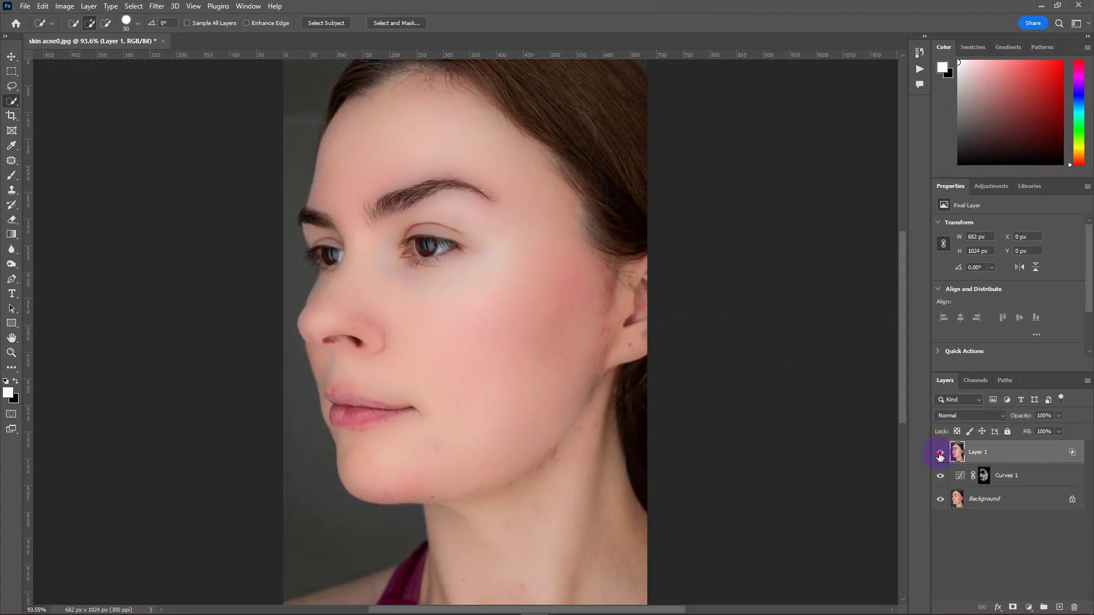
{"action": "left_click", "coordinate": [940, 454]}
{"action": "left_click", "coordinate": [940, 454]}
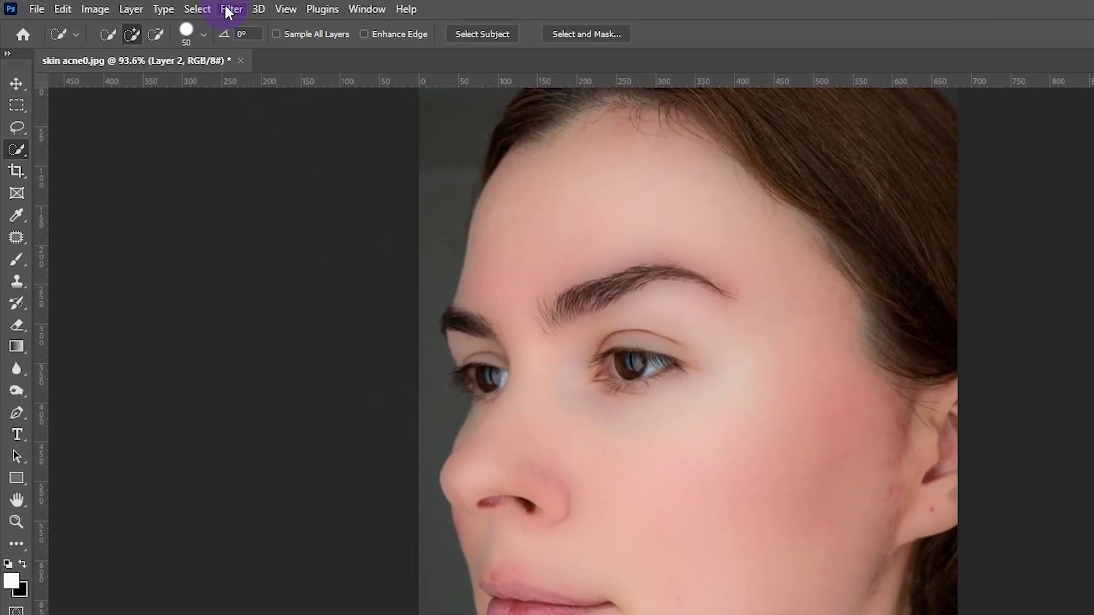
- Apply Filter > Other > High Pass to Layer 2 with a radius of about 2 pixels
{"action": "left_click", "coordinate": [212, 8]}
{"action": "left_click", "coordinate": [294, 383]}
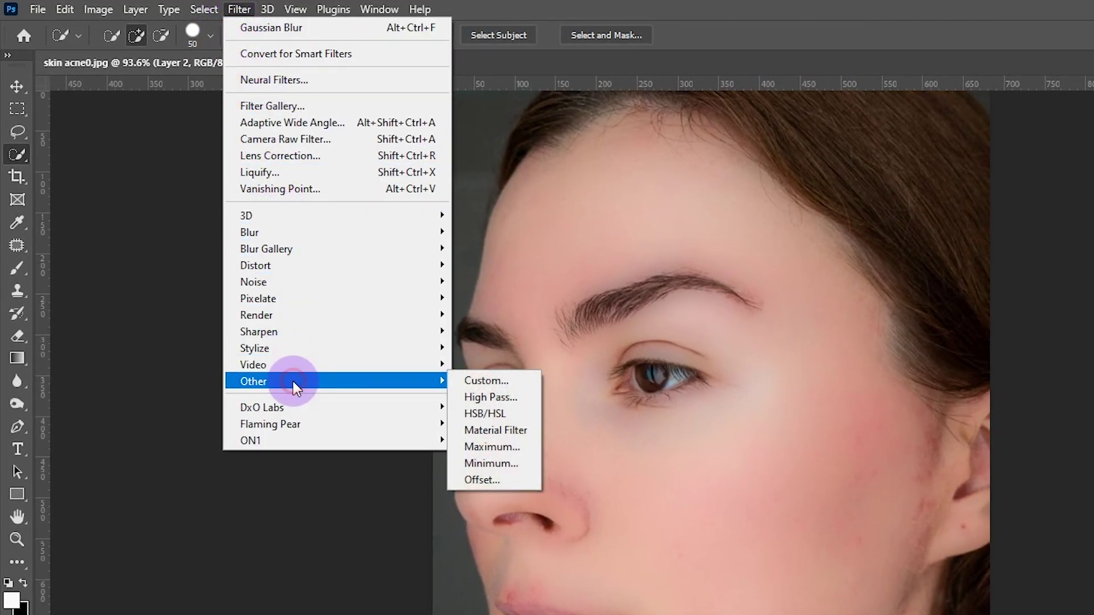
{"action": "left_click", "coordinate": [478, 397]}
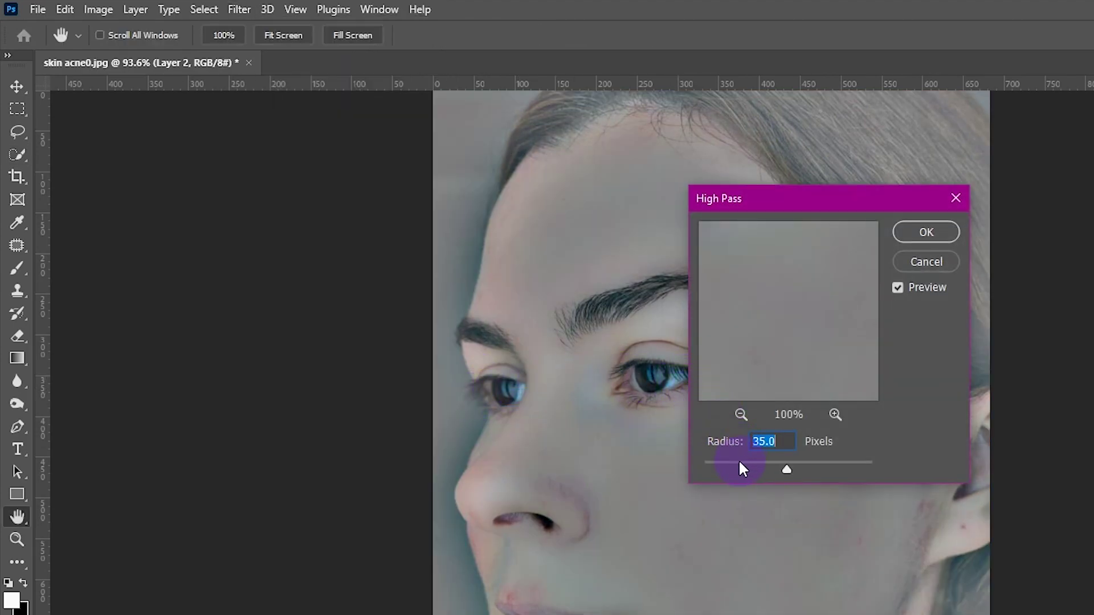
{"action": "left_click_drag", "start_coordinate": [739, 463], "coordinate": [721, 461]}
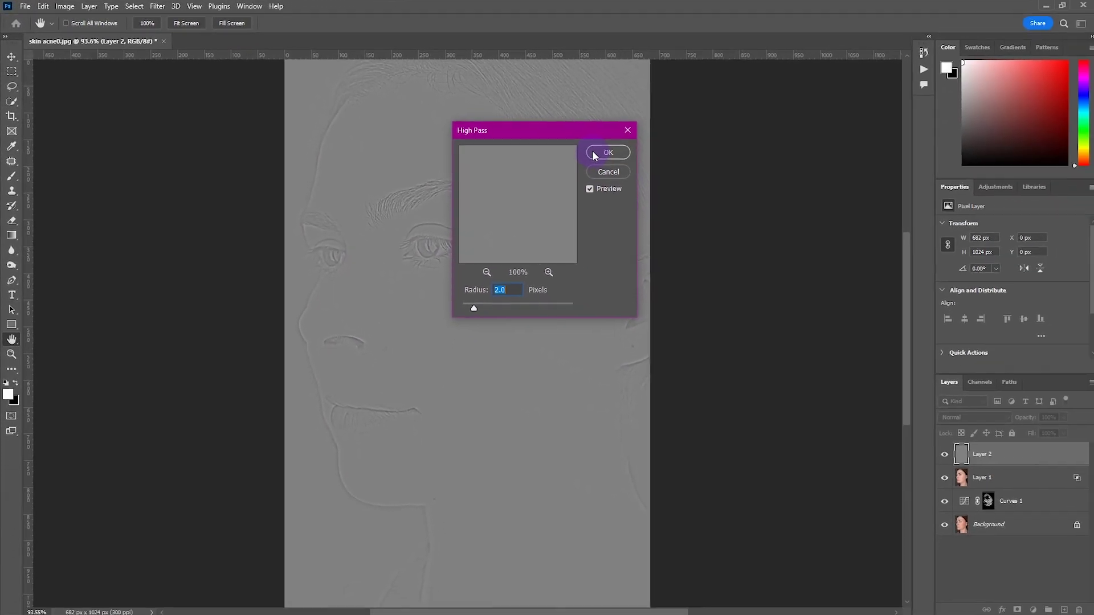
{"action": "left_click", "coordinate": [607, 152]}
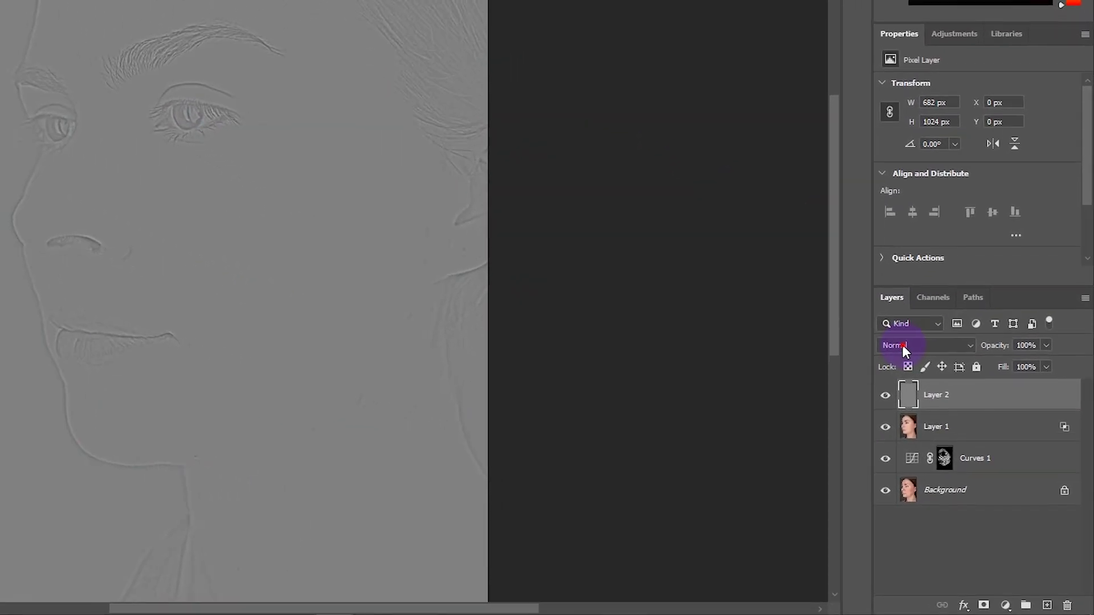
- Blend Layer 2 in Overlay mode at 59% Fill, then zoom in on the eye and eyebrow
{"action": "left_click", "coordinate": [901, 345]}
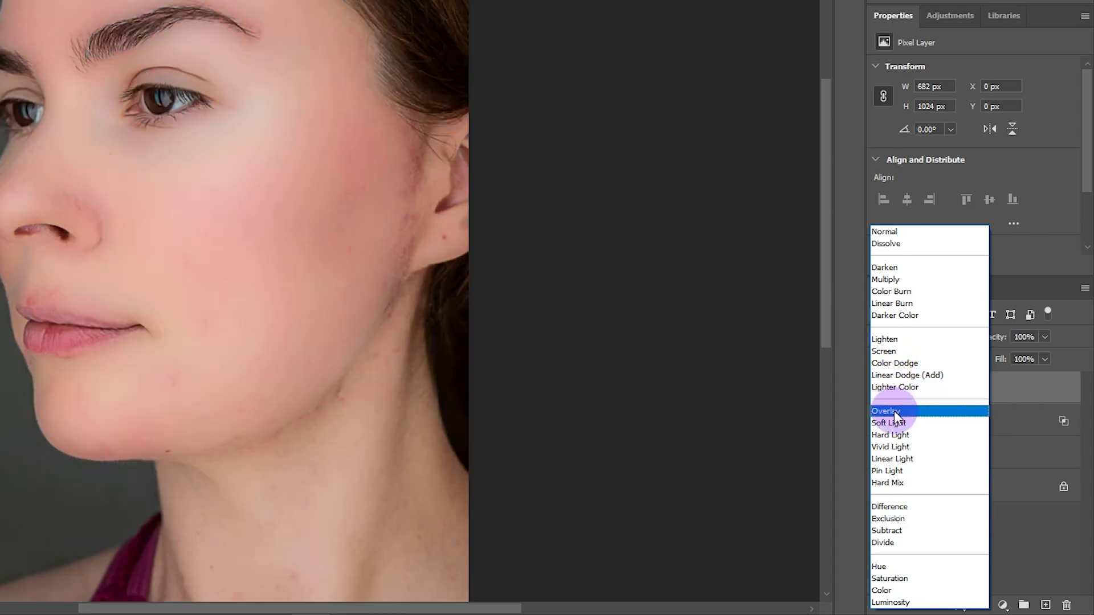
{"action": "left_click", "coordinate": [896, 412]}
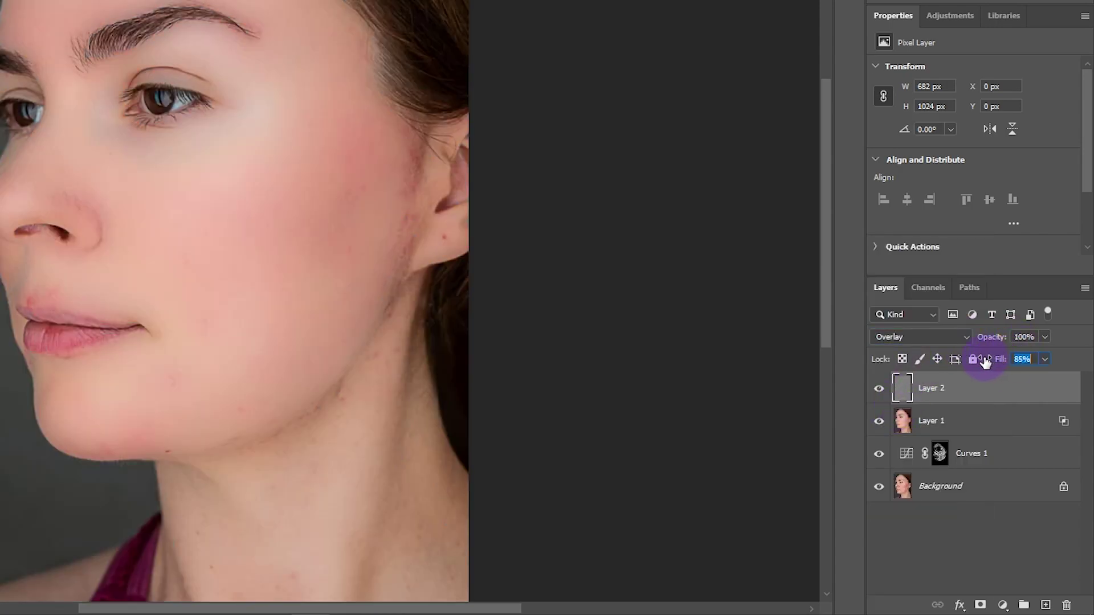
{"action": "left_click_drag", "start_coordinate": [967, 359], "coordinate": [963, 358]}
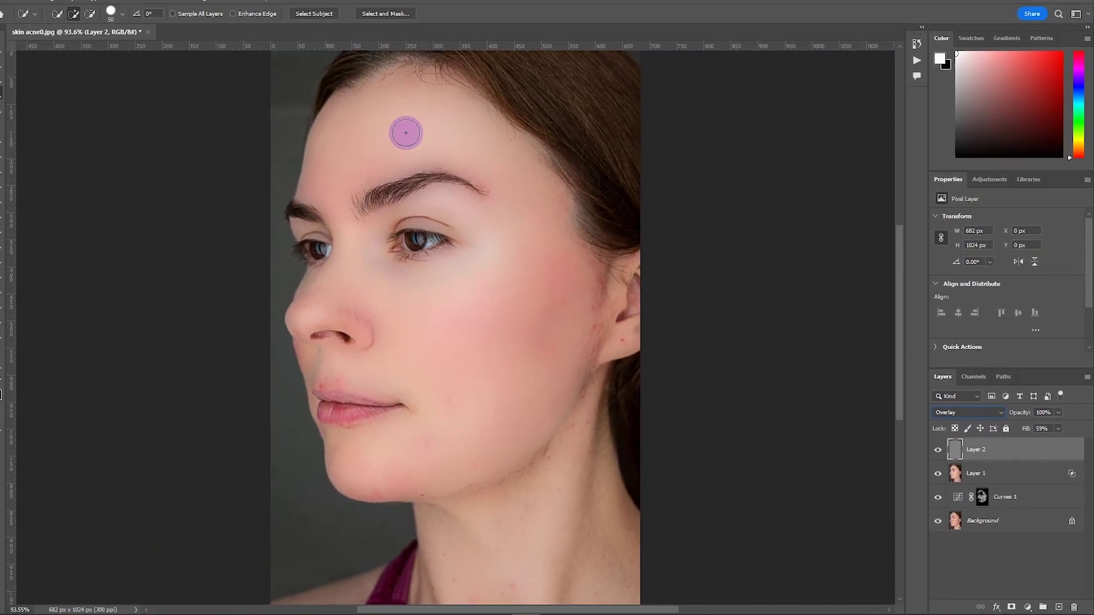
{"action": "left_click_drag", "start_coordinate": [143, 37], "coordinate": [188, 54]}
{"action": "left_click_drag", "start_coordinate": [446, 213], "coordinate": [471, 227]}
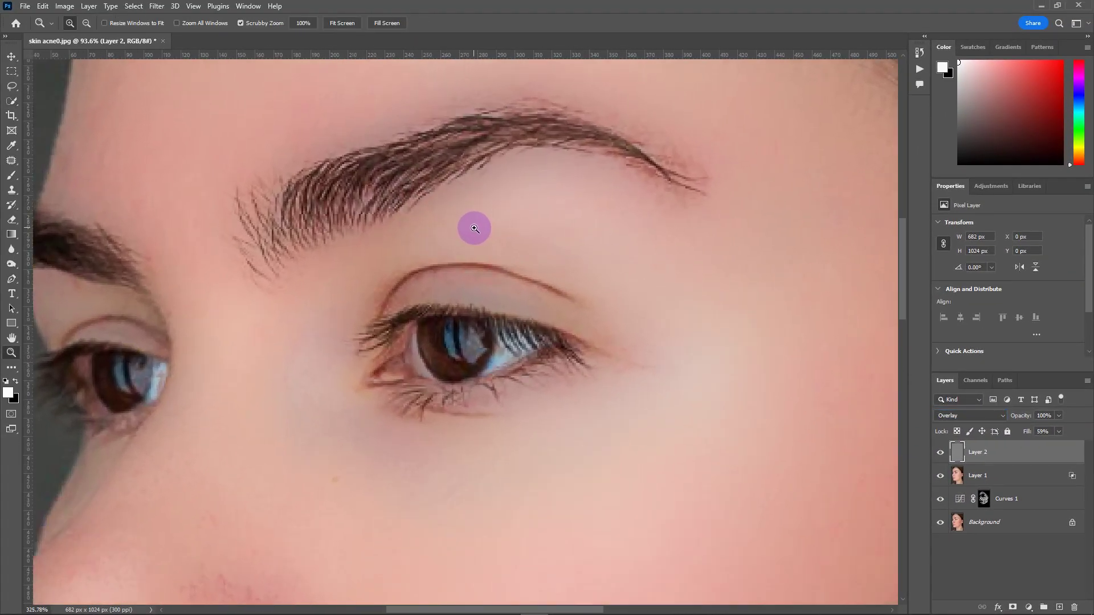
- Toggle Layer 2 on and off to compare, leave it hidden, and fit the image on screen
{"action": "left_click", "coordinate": [940, 453]}
{"action": "left_click", "coordinate": [941, 453]}
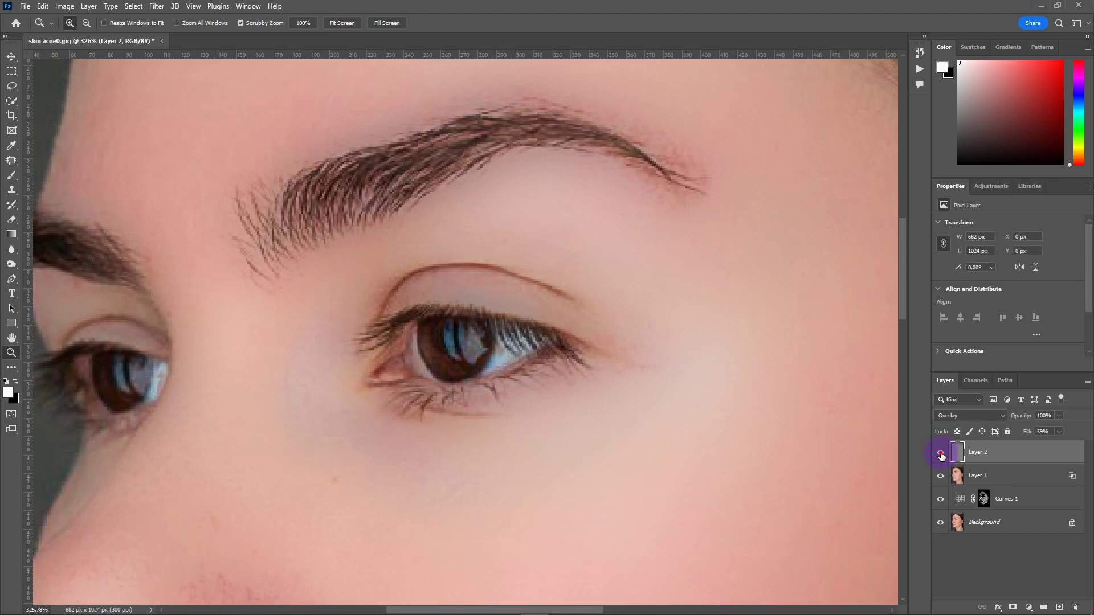
{"action": "left_click", "coordinate": [941, 455]}
{"action": "right_click", "coordinate": [591, 284]}
{"action": "left_click", "coordinate": [609, 281]}
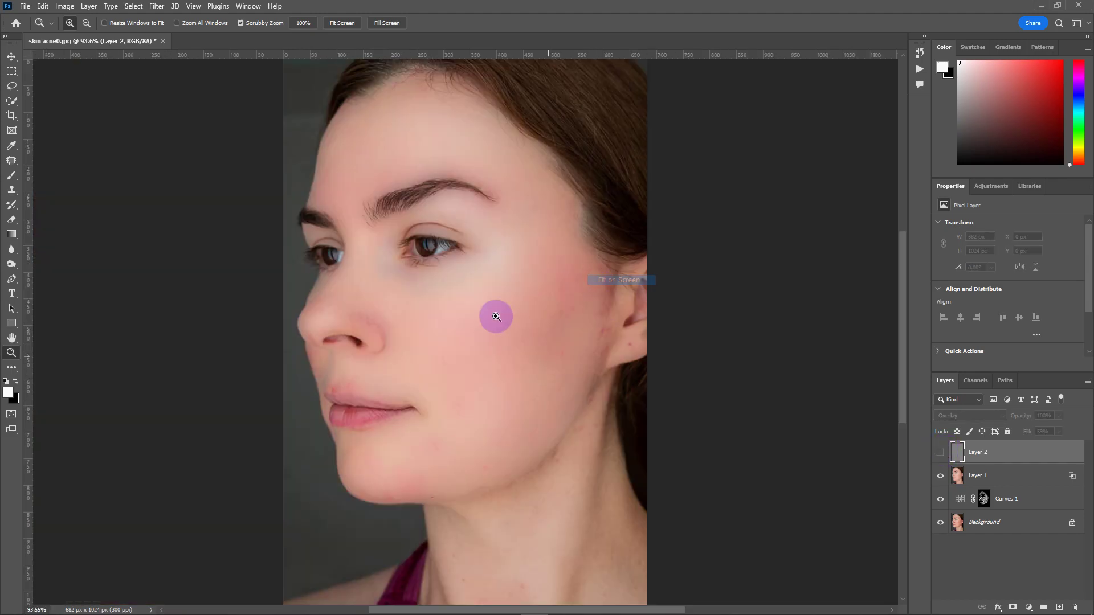